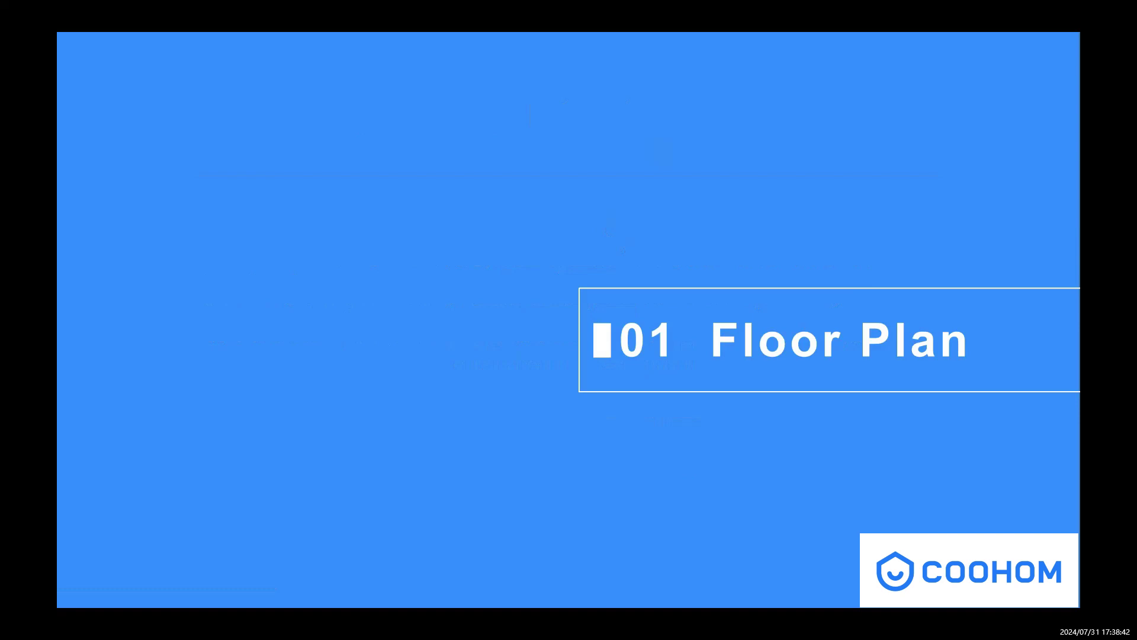
Switch to the Chrome 'My Projects' window to bring up Coohom's New Project options
{"action": "key", "text": "super+Tab"}
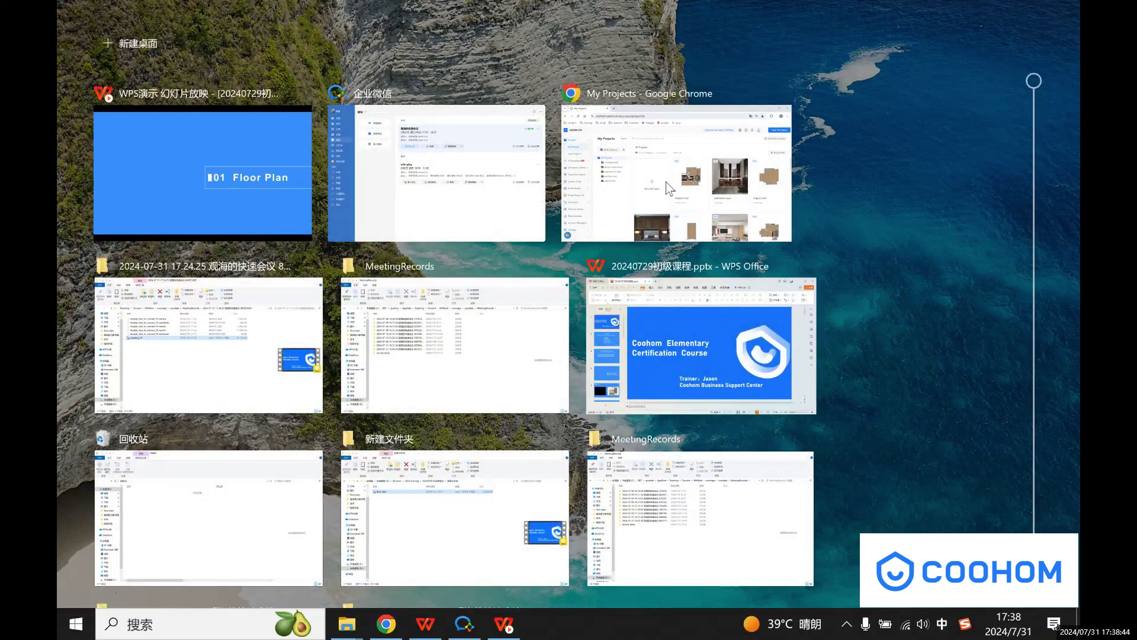
{"action": "left_click", "coordinate": [672, 190]}
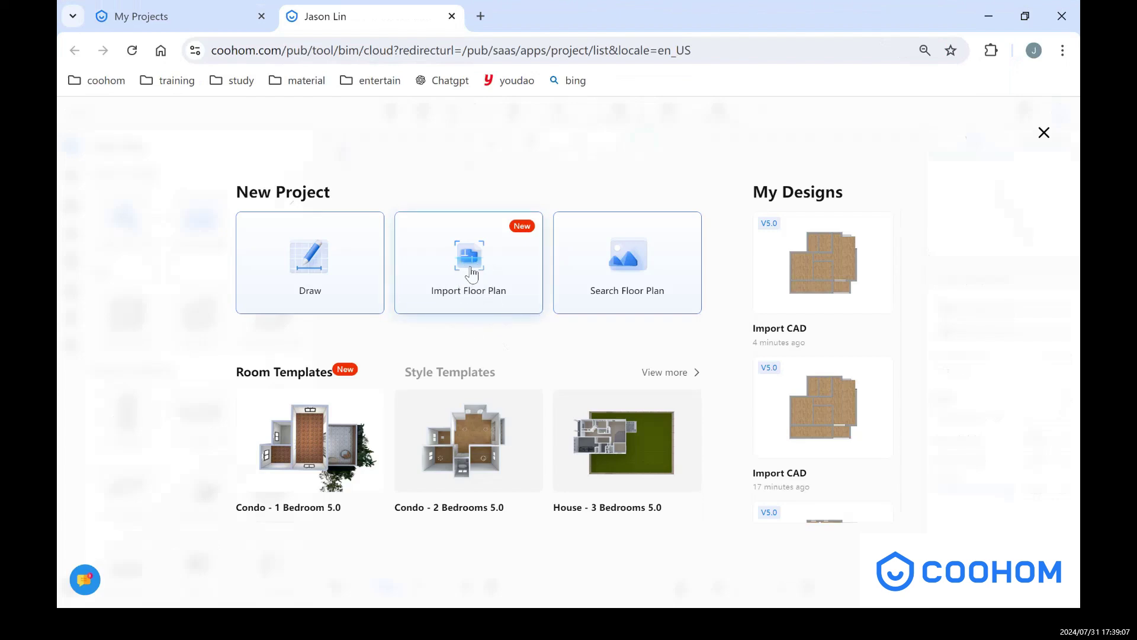
Import the 'Import CAD' drawing as a floor plan using Recognize and generate
{"action": "left_click", "coordinate": [471, 264]}
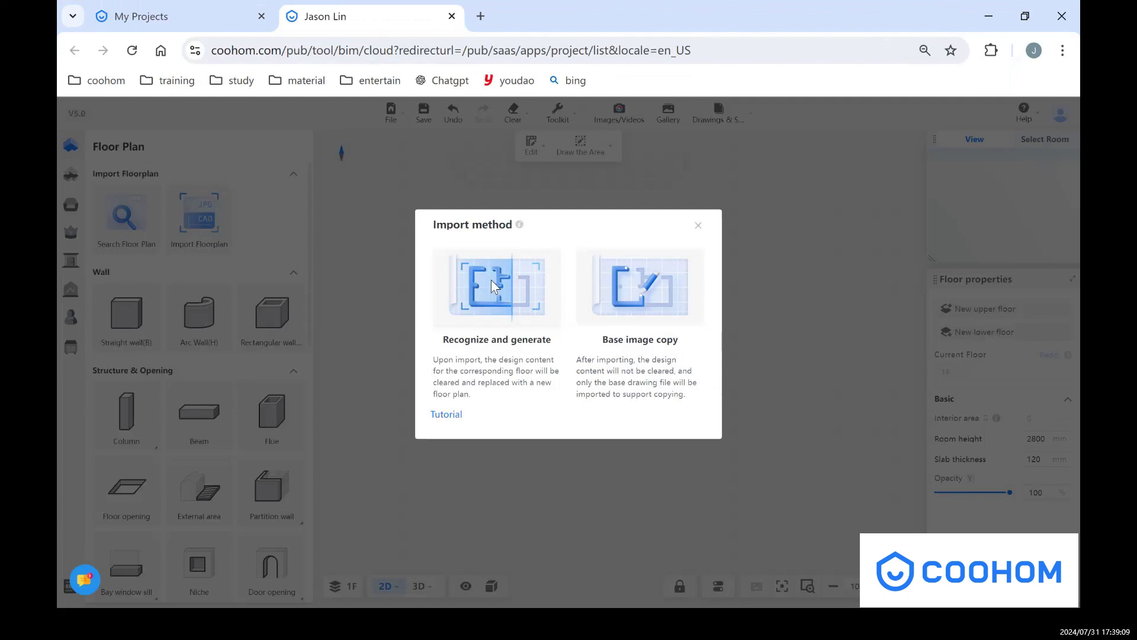
{"action": "left_click", "coordinate": [492, 280]}
{"action": "left_click", "coordinate": [332, 136]}
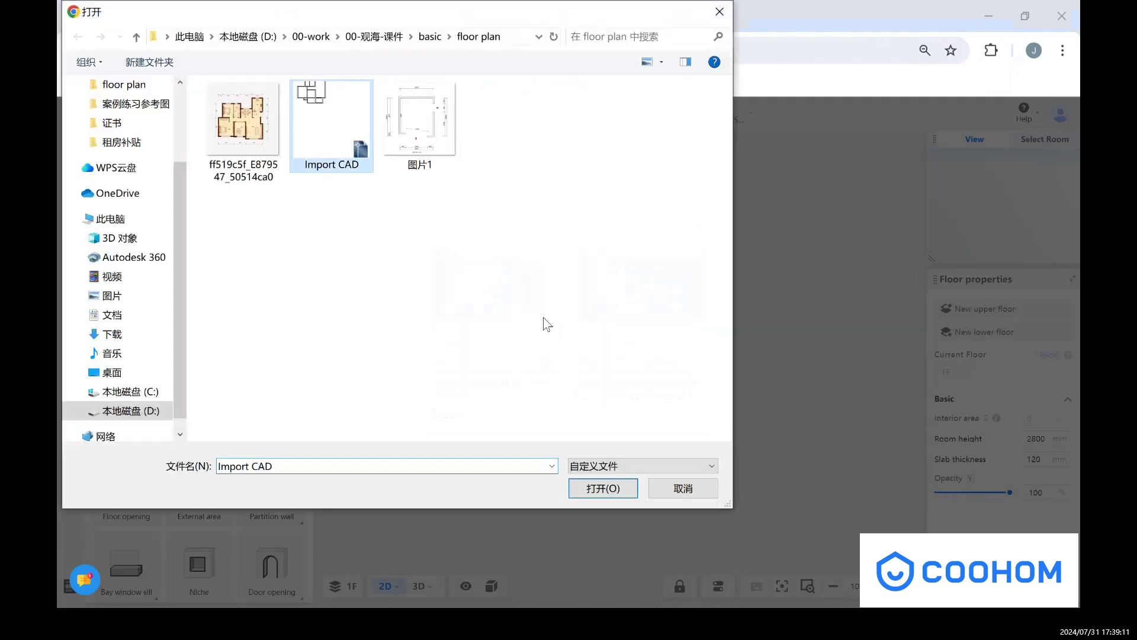
{"action": "left_click", "coordinate": [612, 494]}
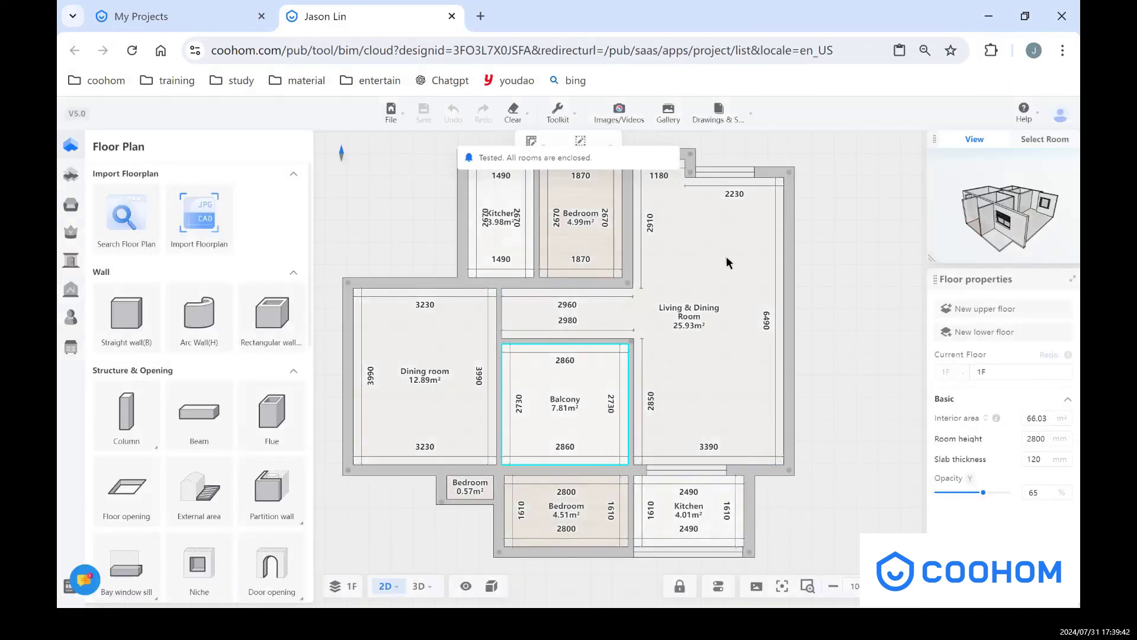
Switch to the 3D Top view and change Room height from 2800 to 3000 mm
{"action": "mouse_move", "coordinate": [417, 592]}
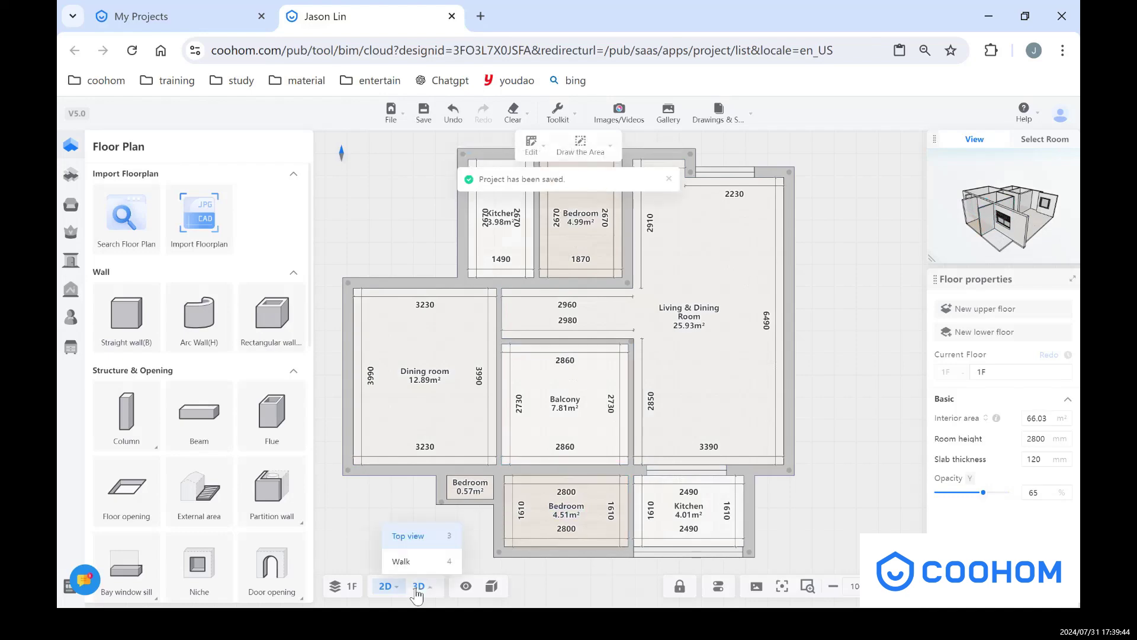
{"action": "left_click", "coordinate": [422, 537]}
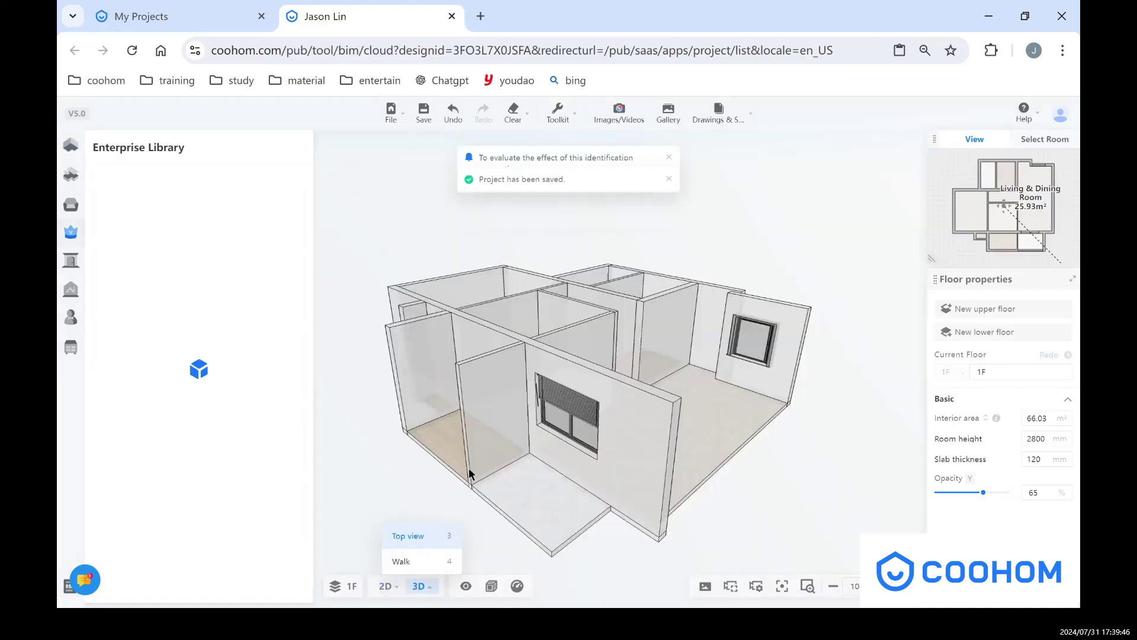
{"action": "left_click_drag", "start_coordinate": [584, 244], "coordinate": [635, 247]}
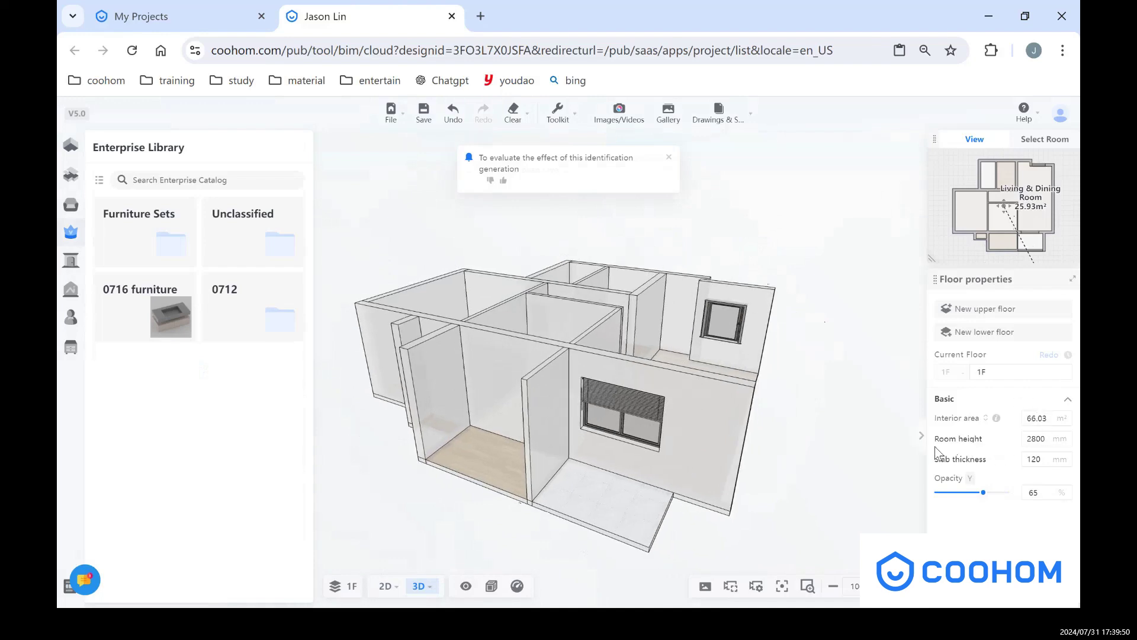
{"action": "double_click", "coordinate": [1048, 441]}
{"action": "type", "text": "3000"}
{"action": "key", "text": "Return"}
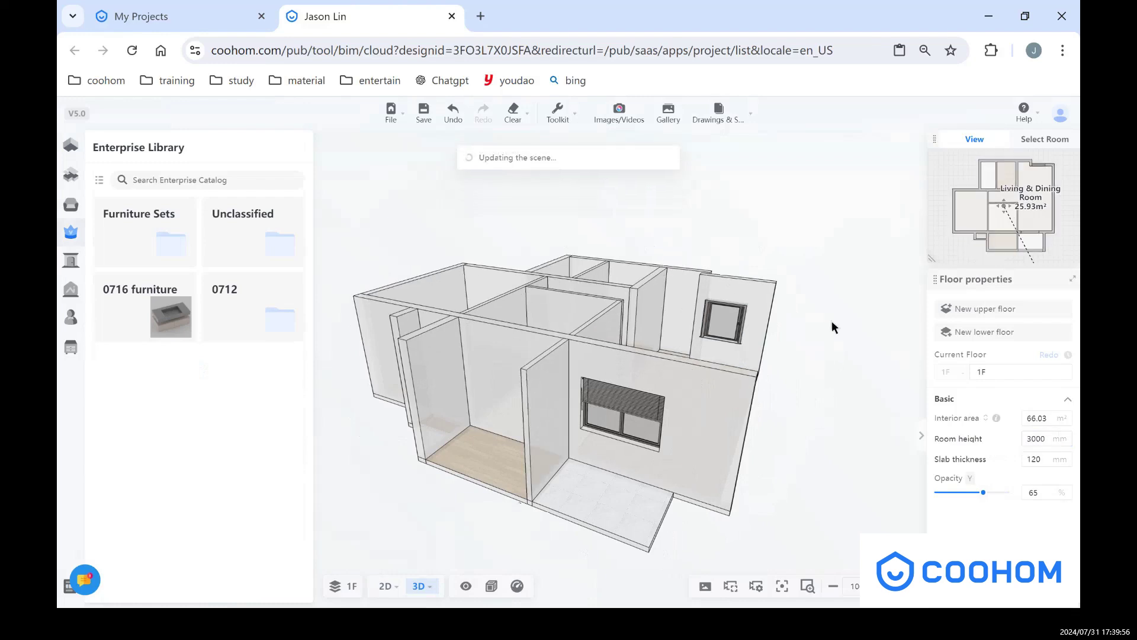
Orbit to check the taller walls from the front, then return to 2D
{"action": "left_click_drag", "start_coordinate": [807, 270], "coordinate": [847, 282]}
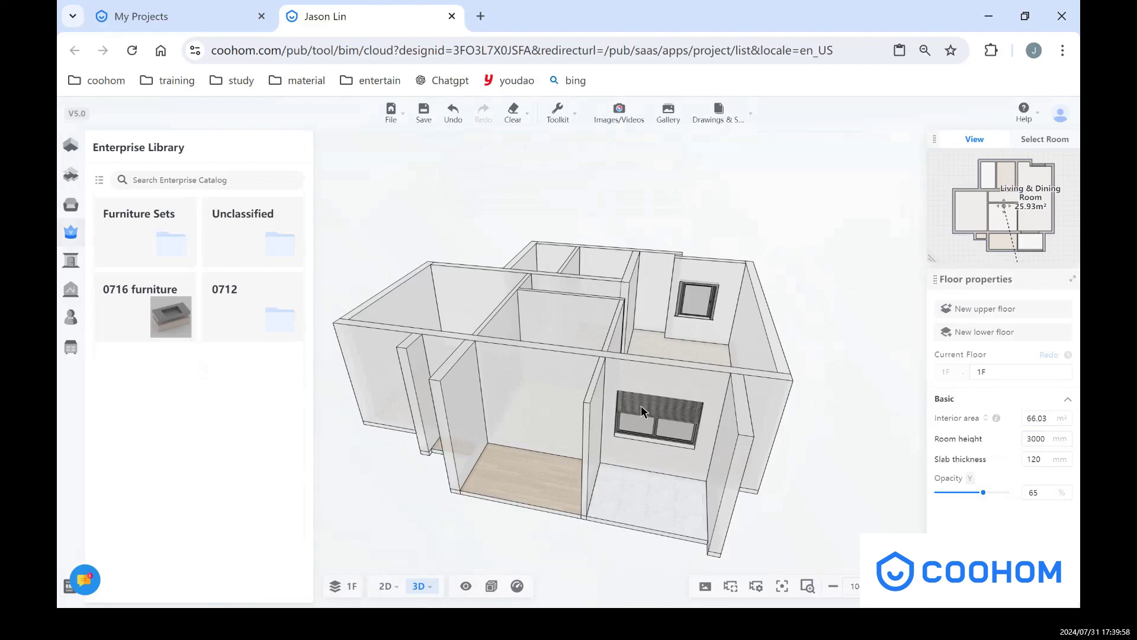
{"action": "left_click", "coordinate": [398, 588]}
{"action": "left_click", "coordinate": [382, 510]}
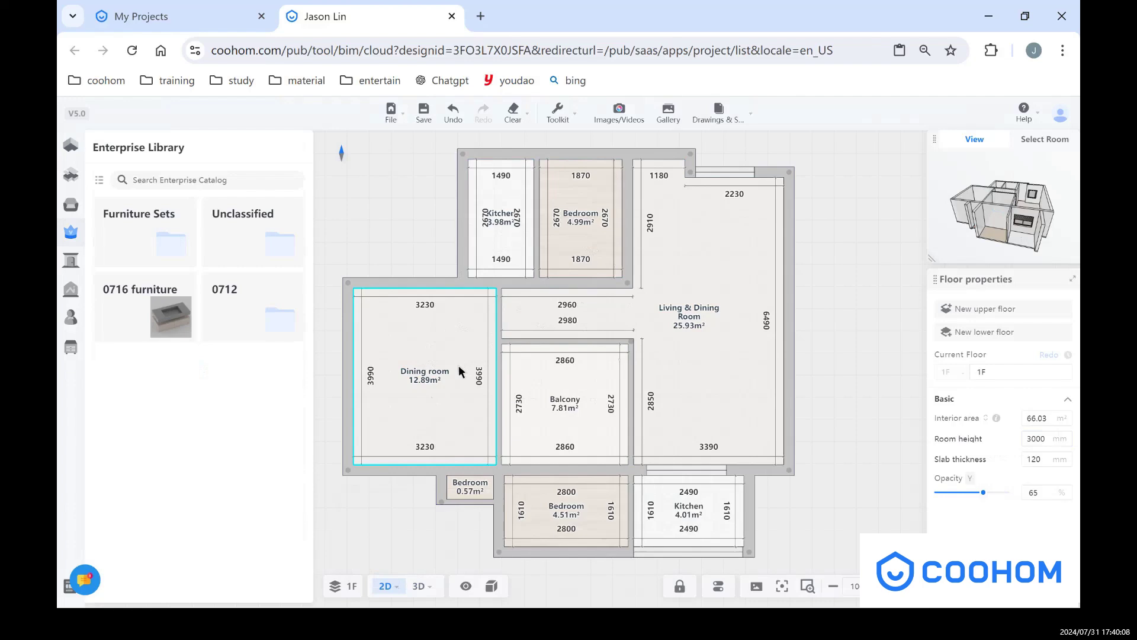
Set the 12.89 m² room to Bedroom and the 3.98 m² room to Bathroom
{"action": "left_click", "coordinate": [426, 377]}
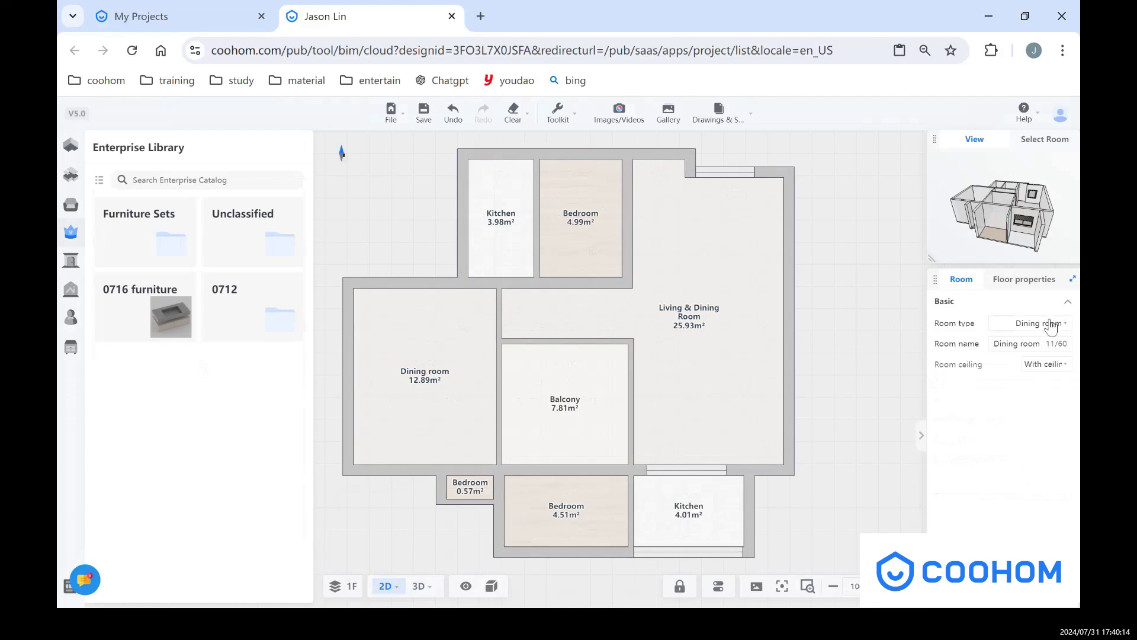
{"action": "left_click", "coordinate": [1051, 324]}
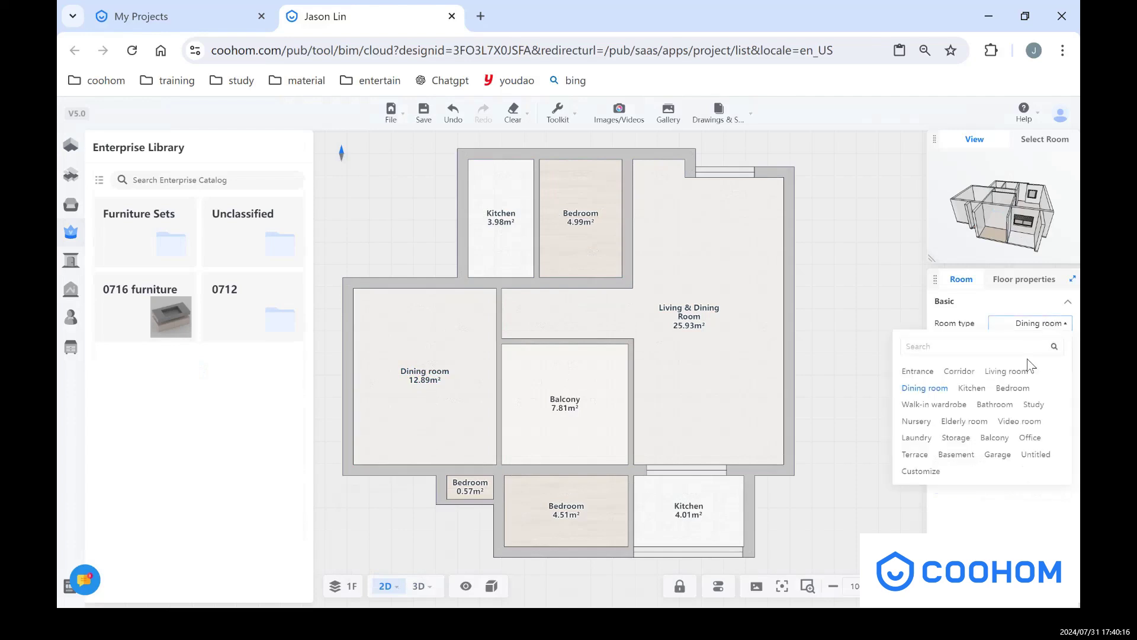
{"action": "left_click", "coordinate": [1011, 391]}
{"action": "left_click", "coordinate": [501, 218]}
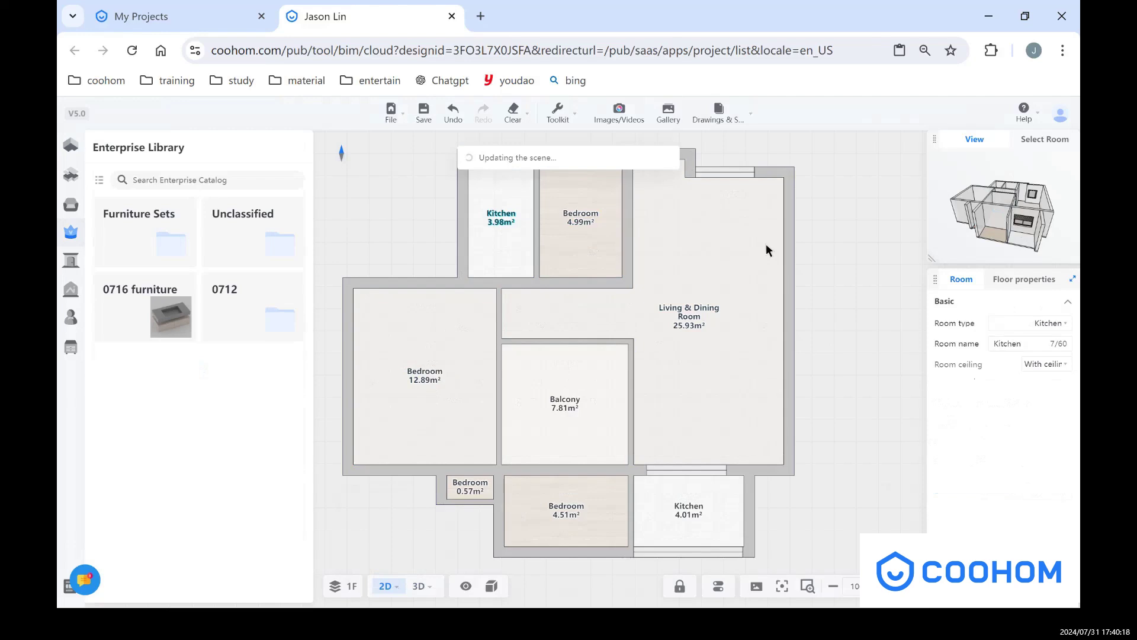
{"action": "left_click", "coordinate": [1046, 325]}
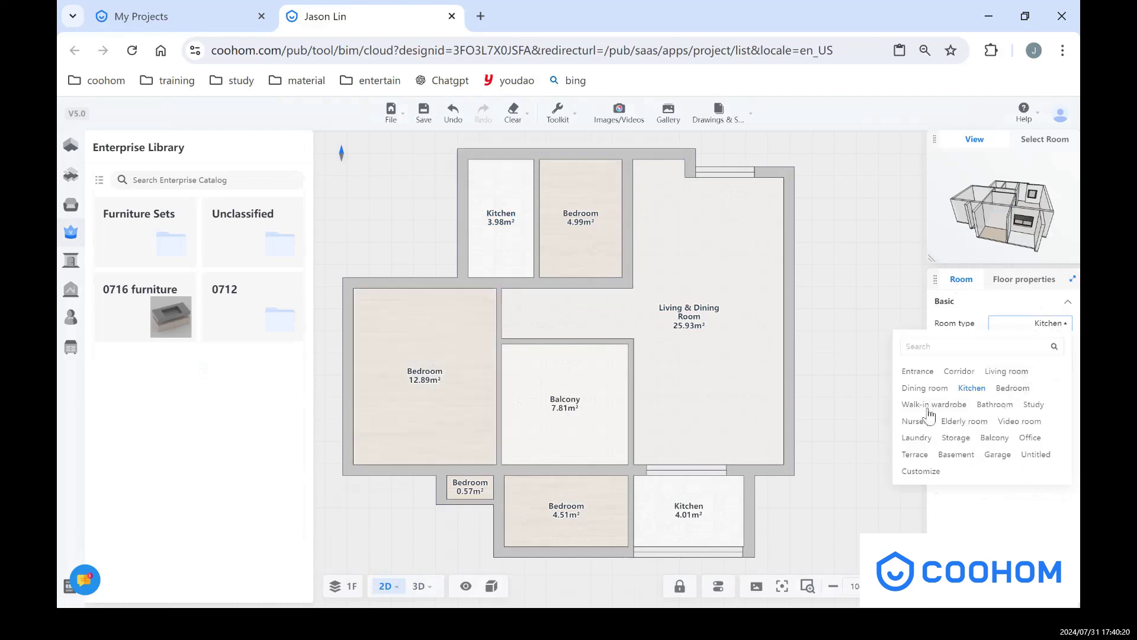
{"action": "left_click", "coordinate": [995, 404]}
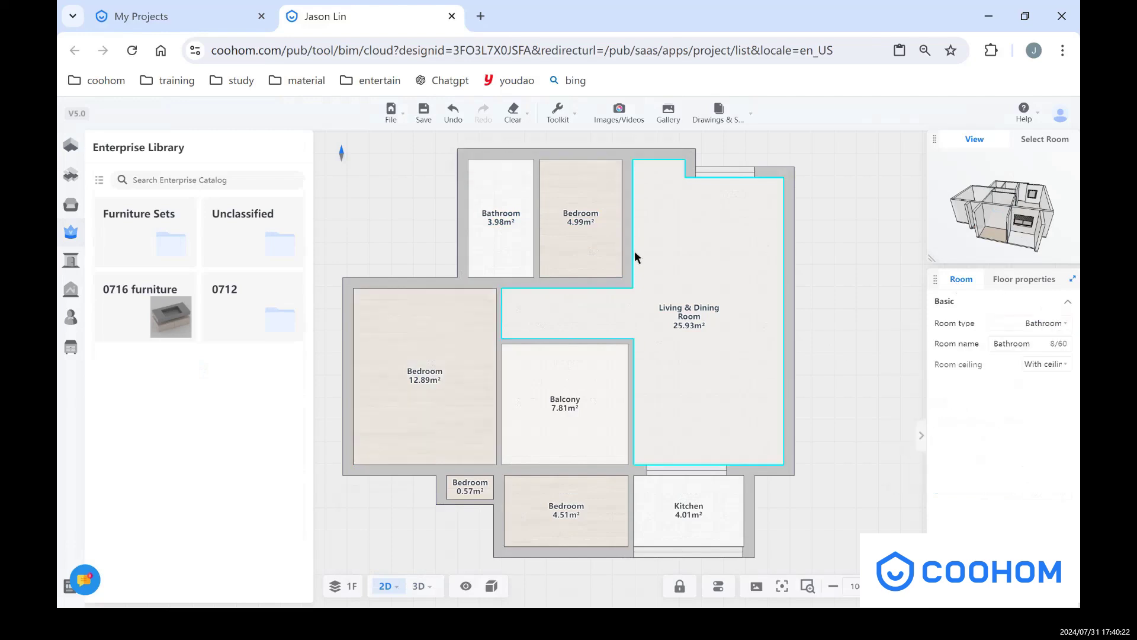
Set the 4.99 m² room to Kitchen and the 7.81 m² room to Bedroom
{"action": "left_click", "coordinate": [582, 221]}
{"action": "left_click", "coordinate": [1060, 323]}
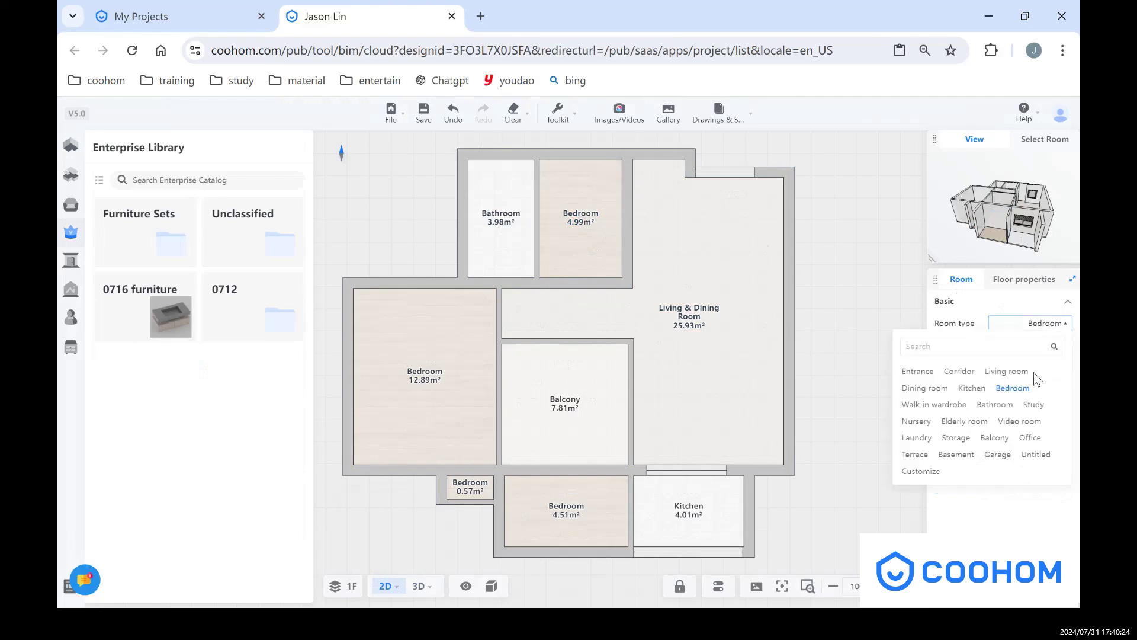
{"action": "left_click", "coordinate": [971, 394]}
{"action": "left_click", "coordinate": [570, 401]}
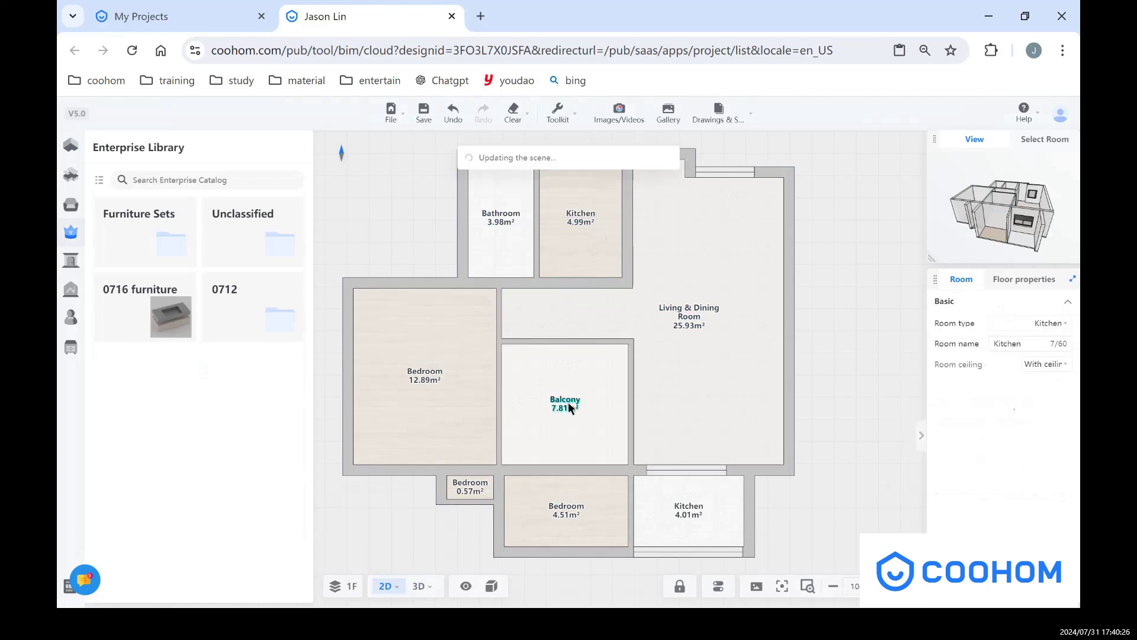
{"action": "left_click", "coordinate": [1060, 324]}
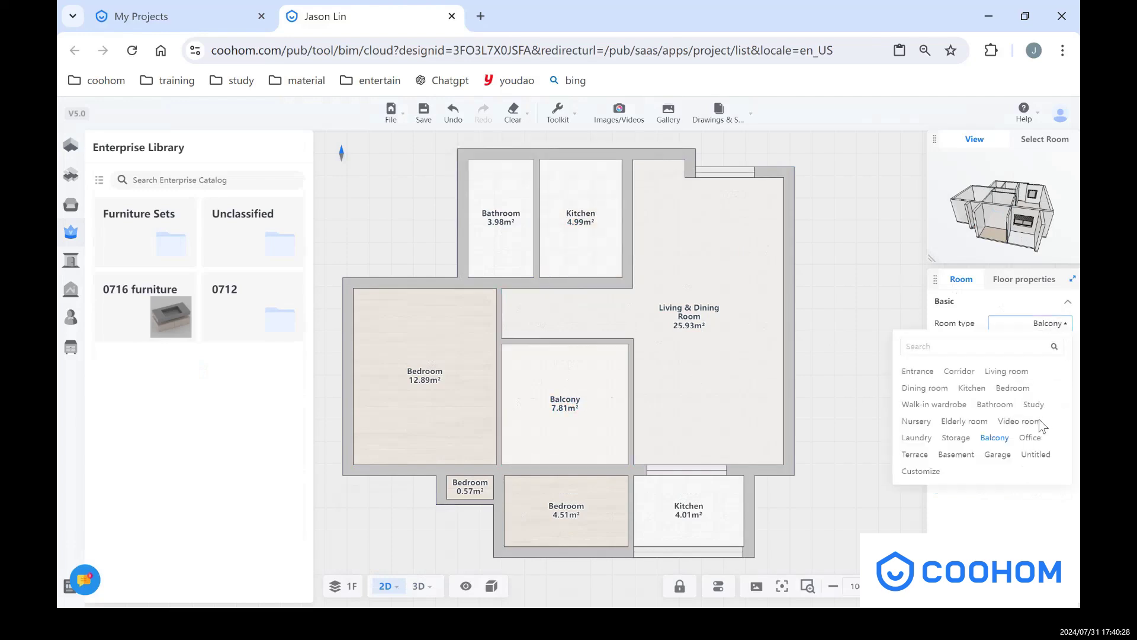
{"action": "left_click", "coordinate": [1005, 400]}
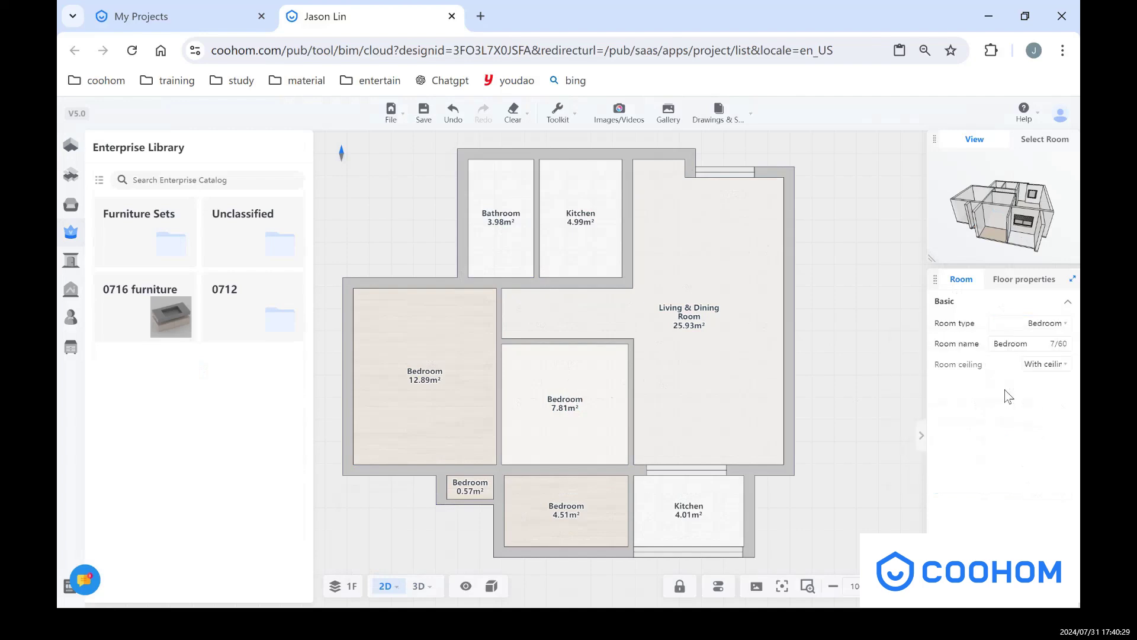
Add '222' to the large room's name and set its type to Living room
{"action": "left_click", "coordinate": [687, 314]}
{"action": "left_click", "coordinate": [1040, 346]}
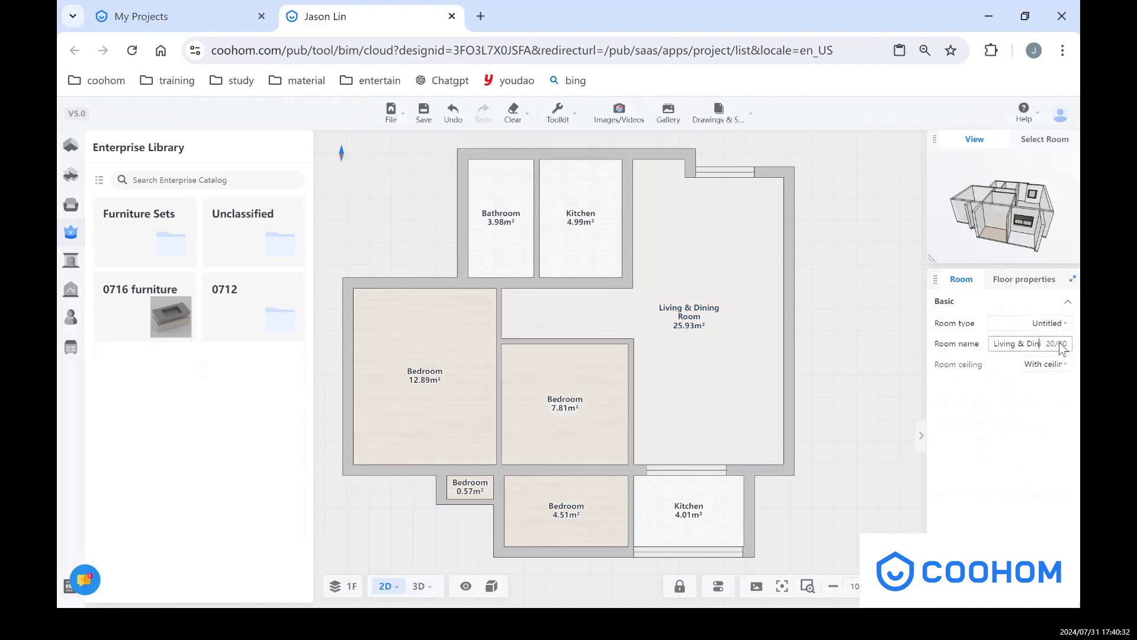
{"action": "left_click", "coordinate": [995, 342]}
{"action": "type", "text": "222"}
{"action": "left_click", "coordinate": [1044, 330]}
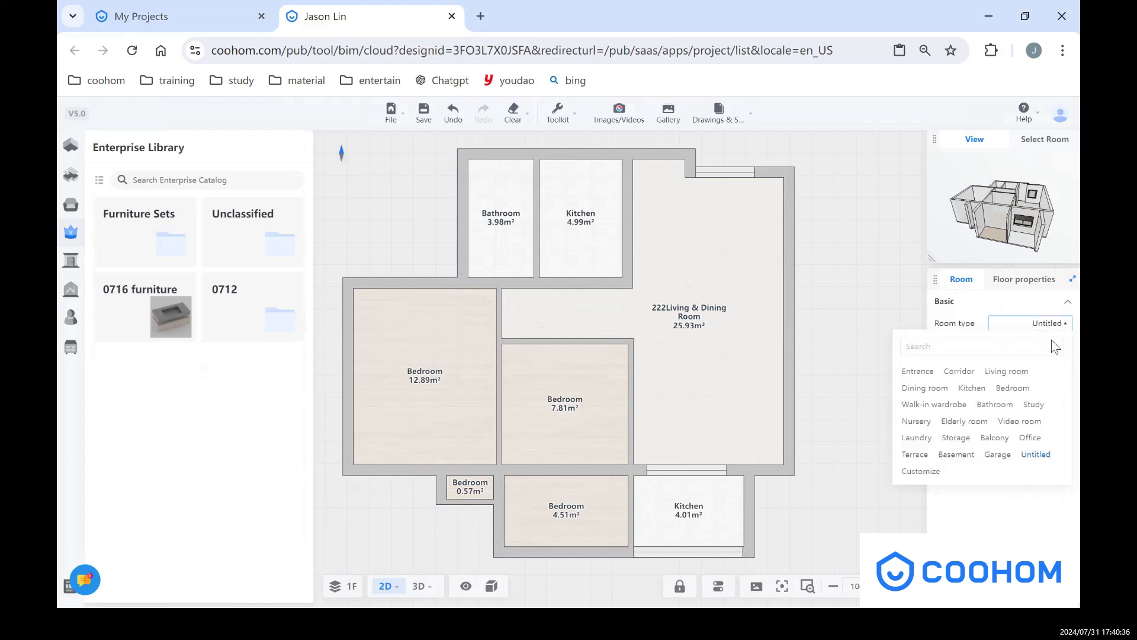
{"action": "left_click", "coordinate": [1008, 374]}
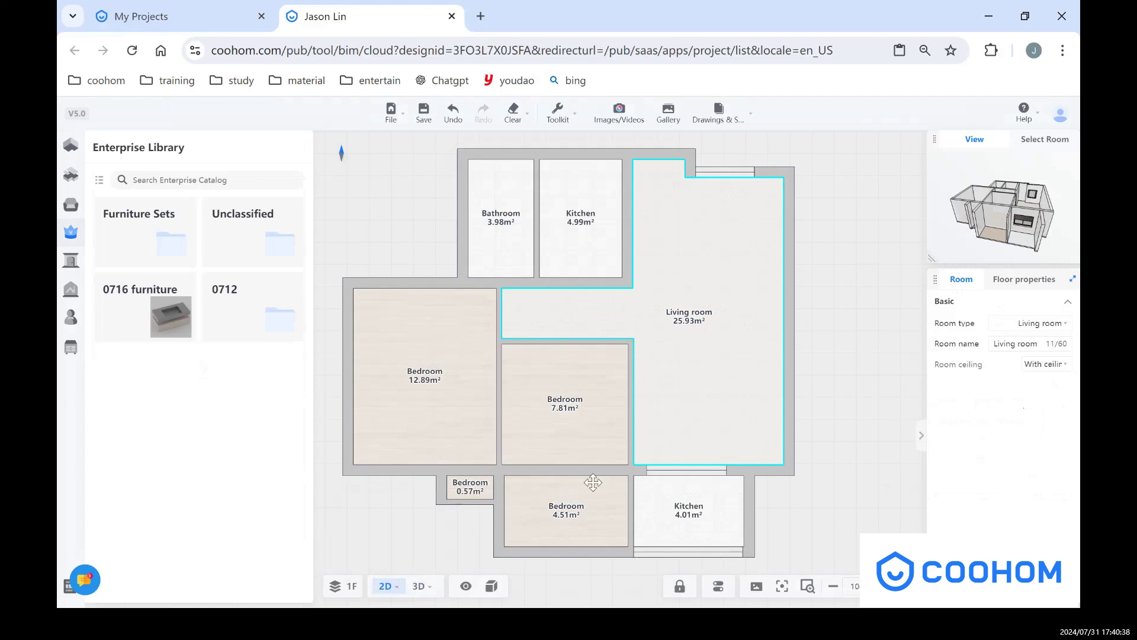
Set the bottom 4.01 m² room's type to Entrance and deselect it
{"action": "scroll", "coordinate": [627, 373], "scroll_direction": "down", "scroll_amount": 2}
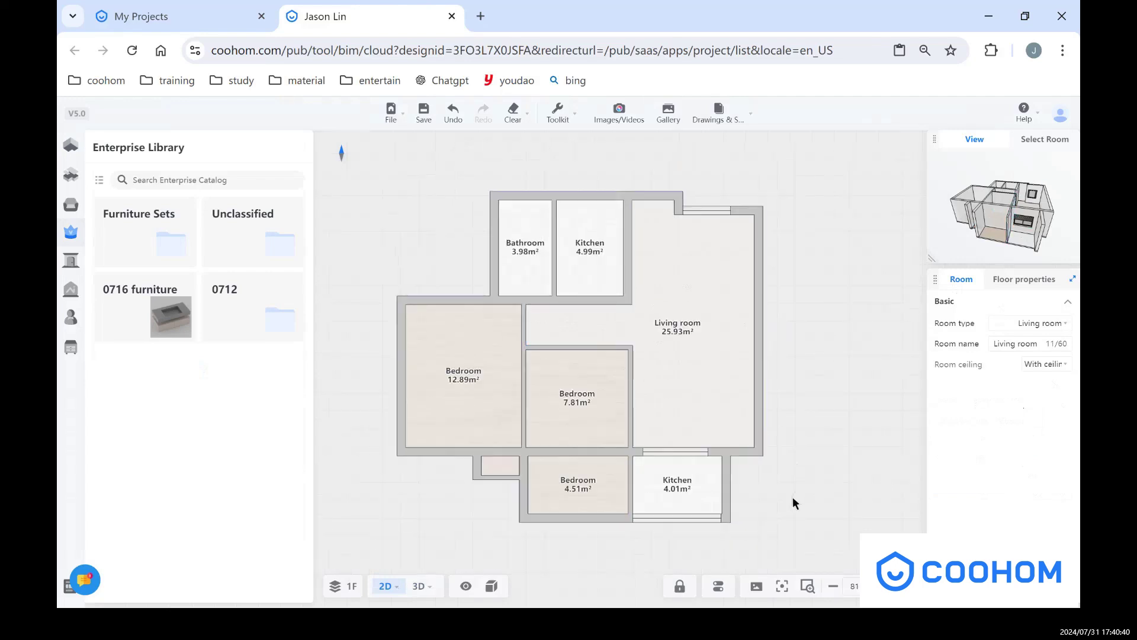
{"action": "left_click", "coordinate": [680, 474]}
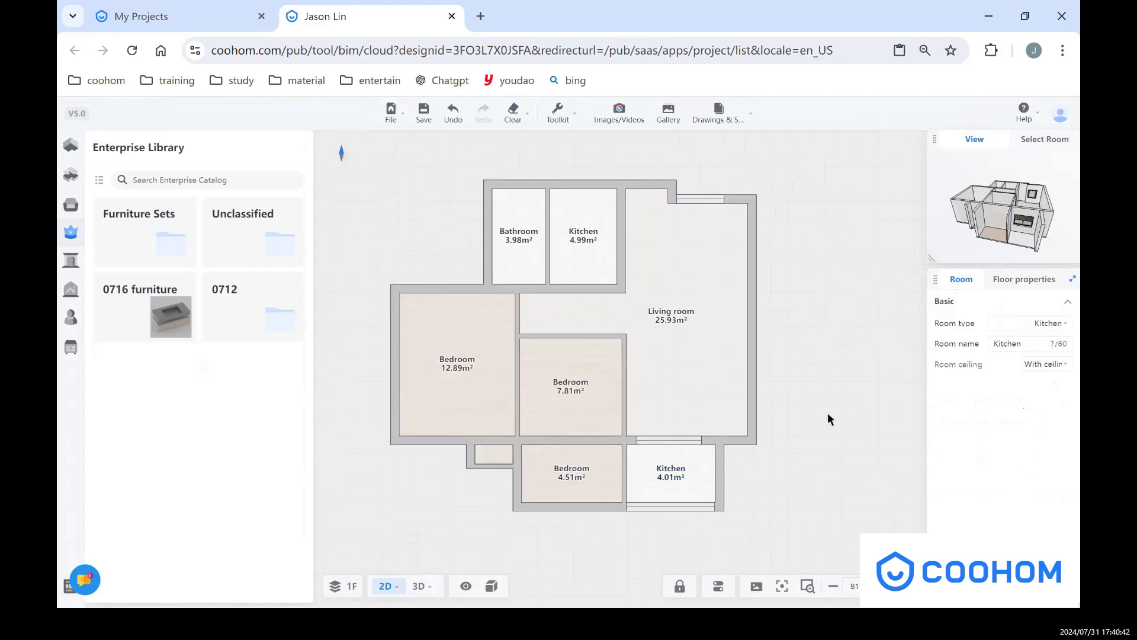
{"action": "left_click", "coordinate": [1038, 324]}
{"action": "left_click", "coordinate": [918, 372]}
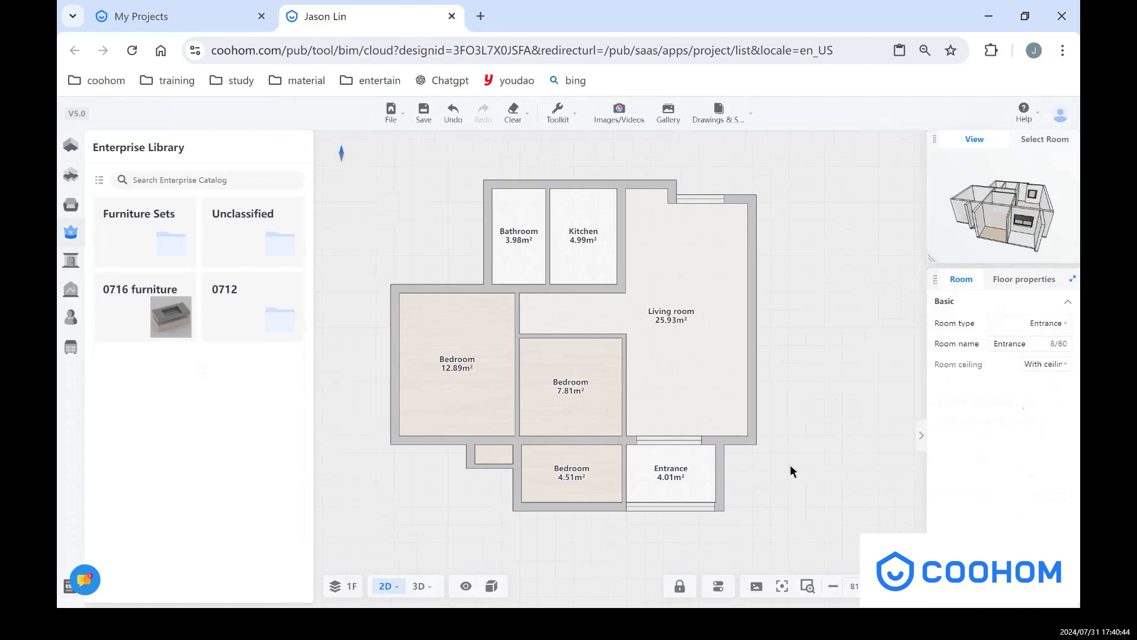
{"action": "left_click", "coordinate": [765, 482]}
Inspect the model in 3D from below and the front, then return to 2D
{"action": "key", "text": "3"}
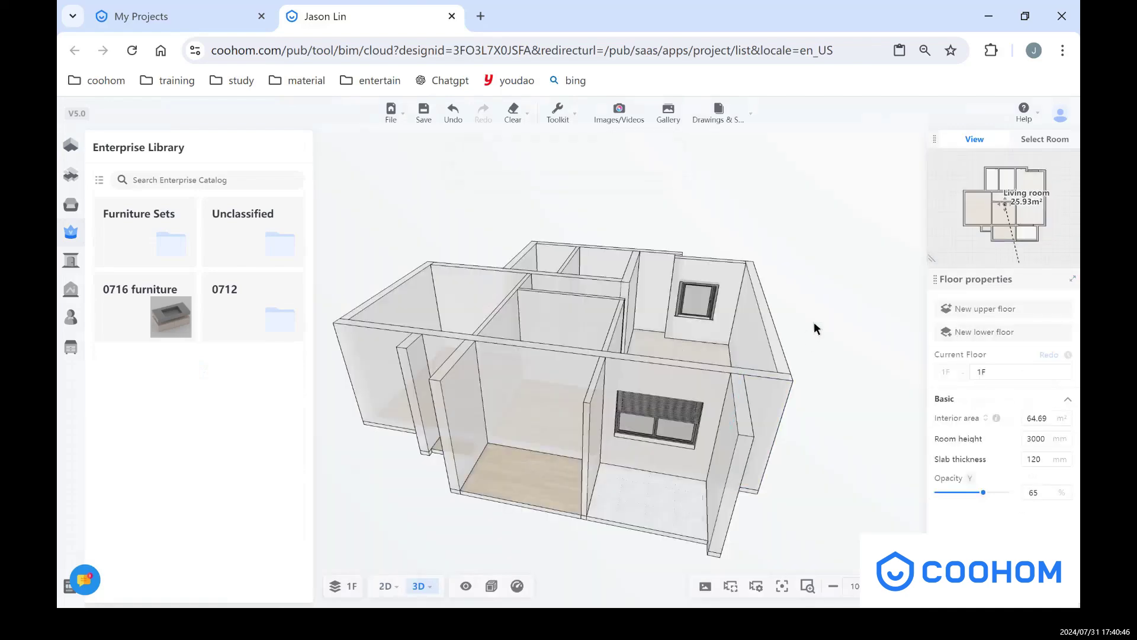
{"action": "left_click_drag", "start_coordinate": [782, 322], "coordinate": [837, 287]}
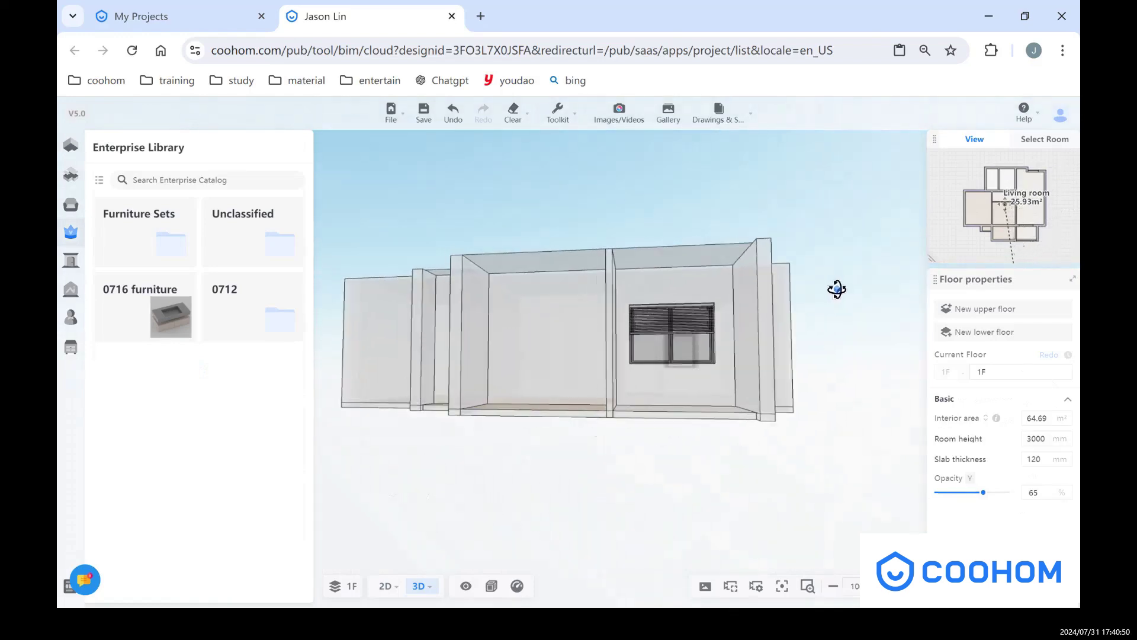
{"action": "left_click_drag", "start_coordinate": [635, 222], "coordinate": [562, 253]}
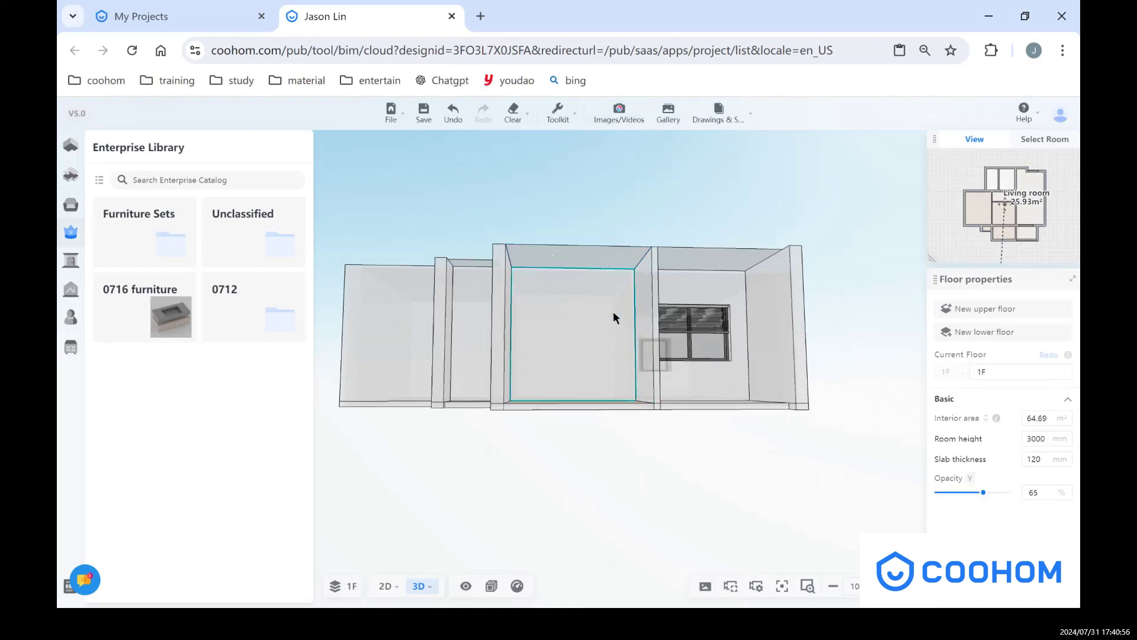
{"action": "key", "text": "Tab"}
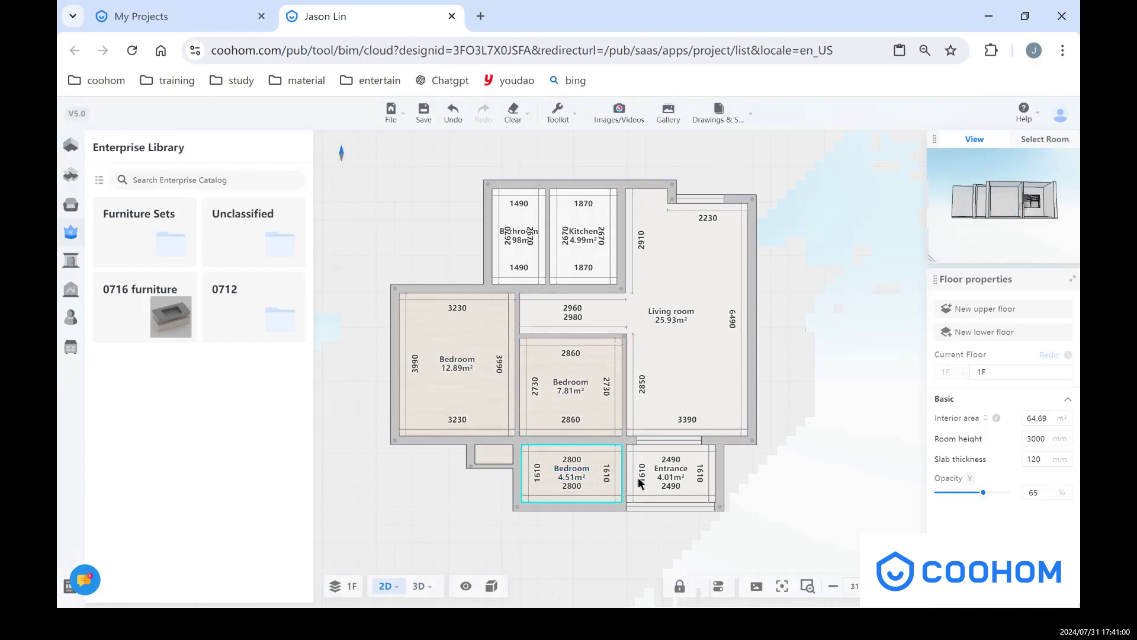
Set the 4.51 m² bedroom to Without ceiling and check it in 3D
{"action": "left_click", "coordinate": [583, 482]}
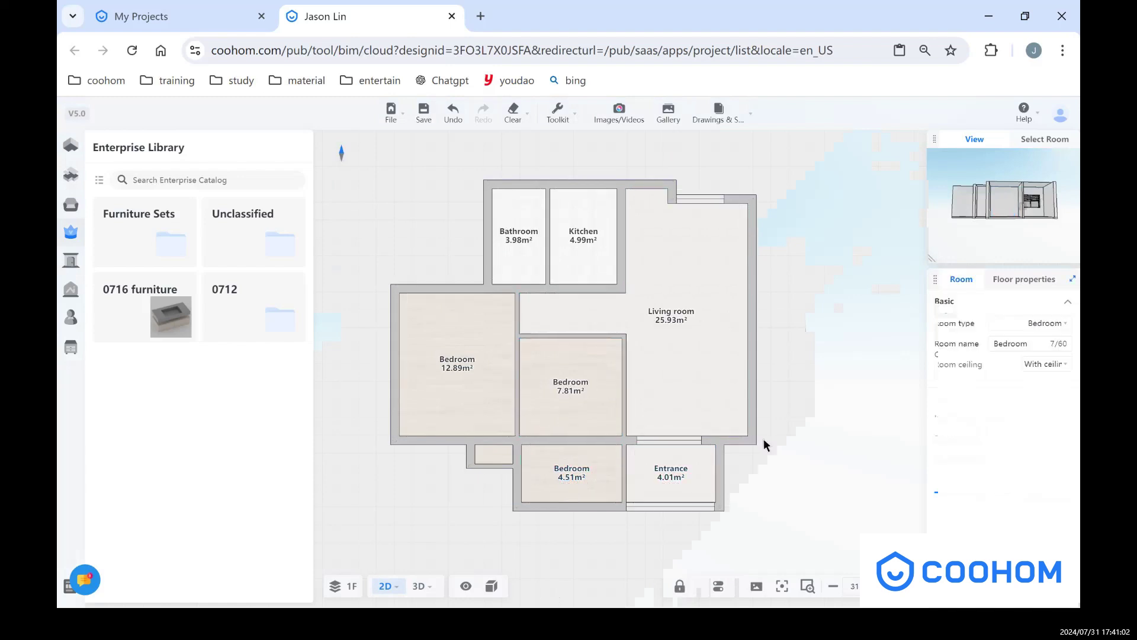
{"action": "left_click", "coordinate": [1041, 370]}
{"action": "left_click", "coordinate": [1048, 395]}
{"action": "key", "text": "3"}
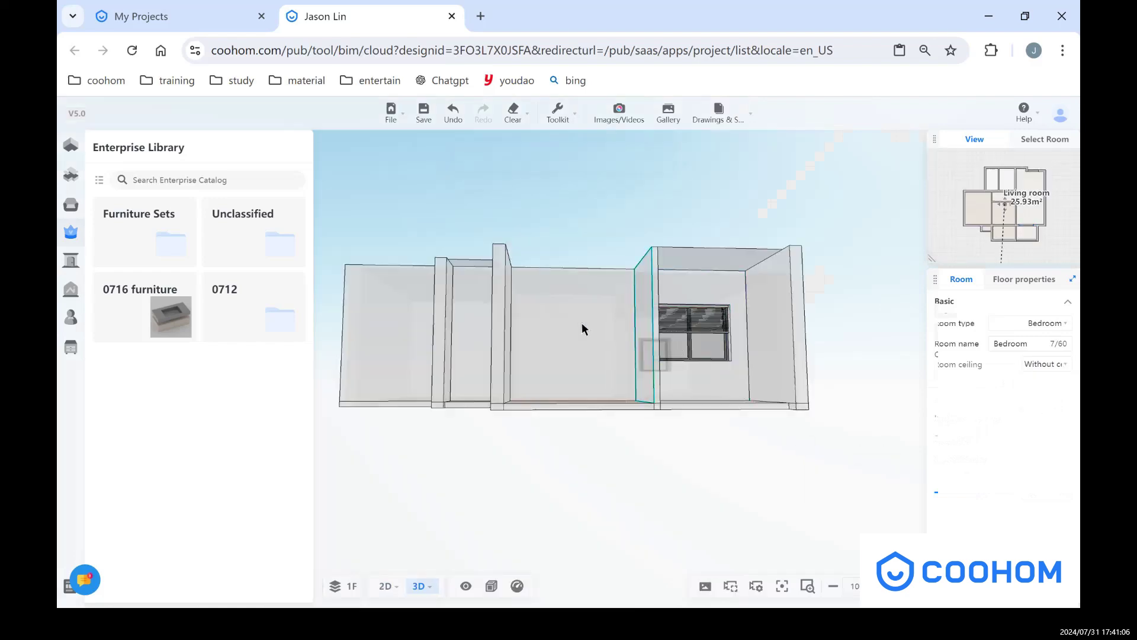
{"action": "left_click_drag", "start_coordinate": [581, 327], "coordinate": [561, 298]}
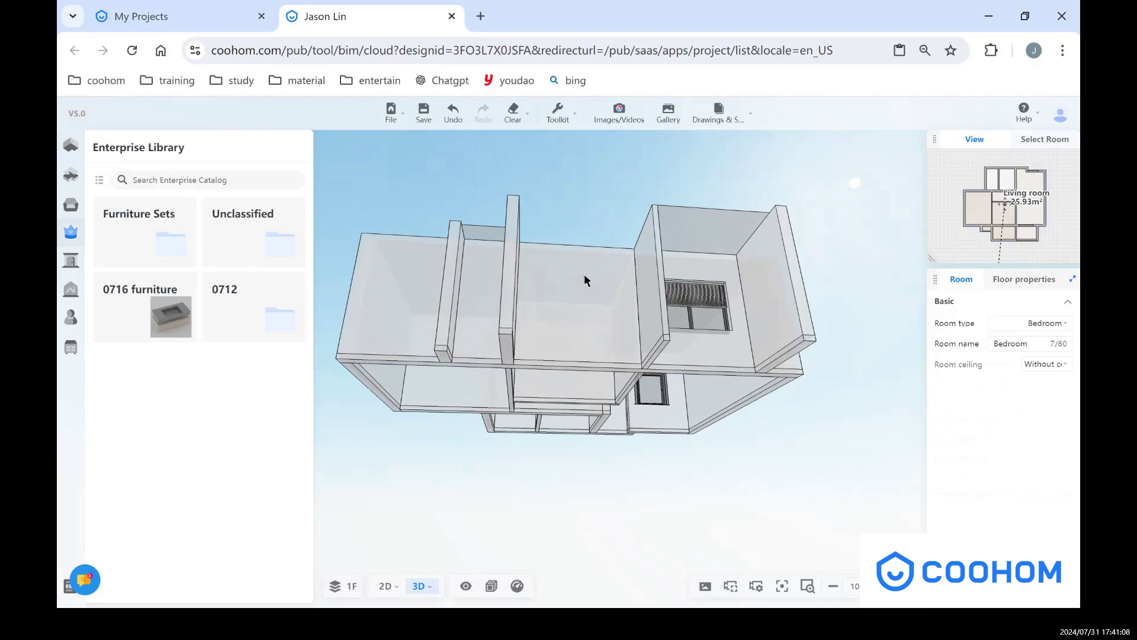
Restore the 4.51 m² room's ceiling, type it as Terrace, and view it in 3D
{"action": "key", "text": "2"}
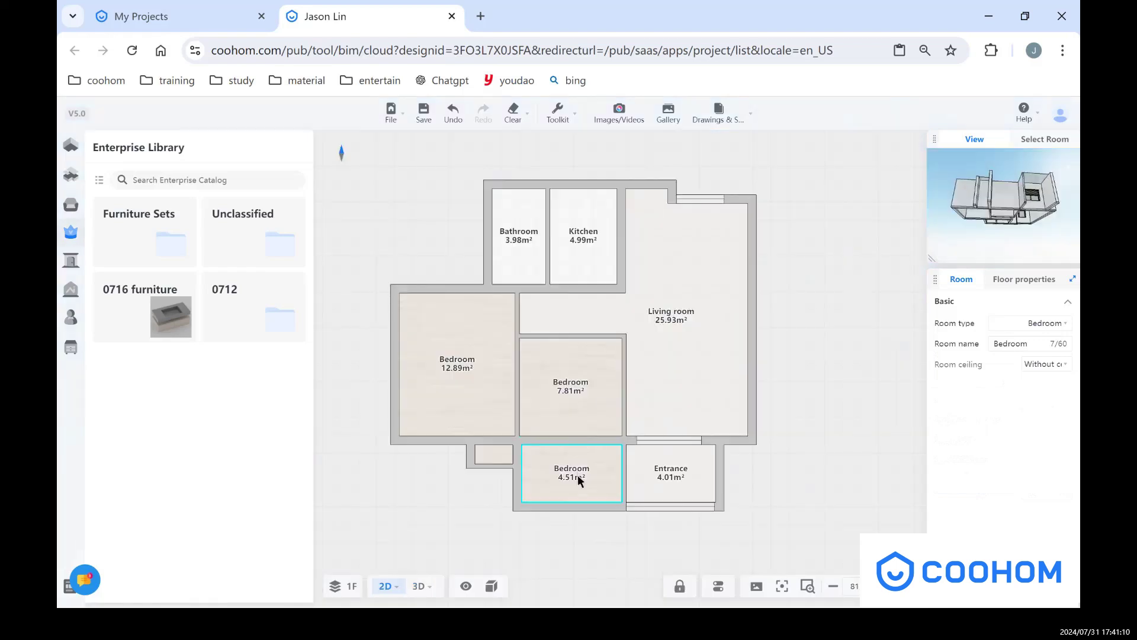
{"action": "left_click", "coordinate": [1061, 366]}
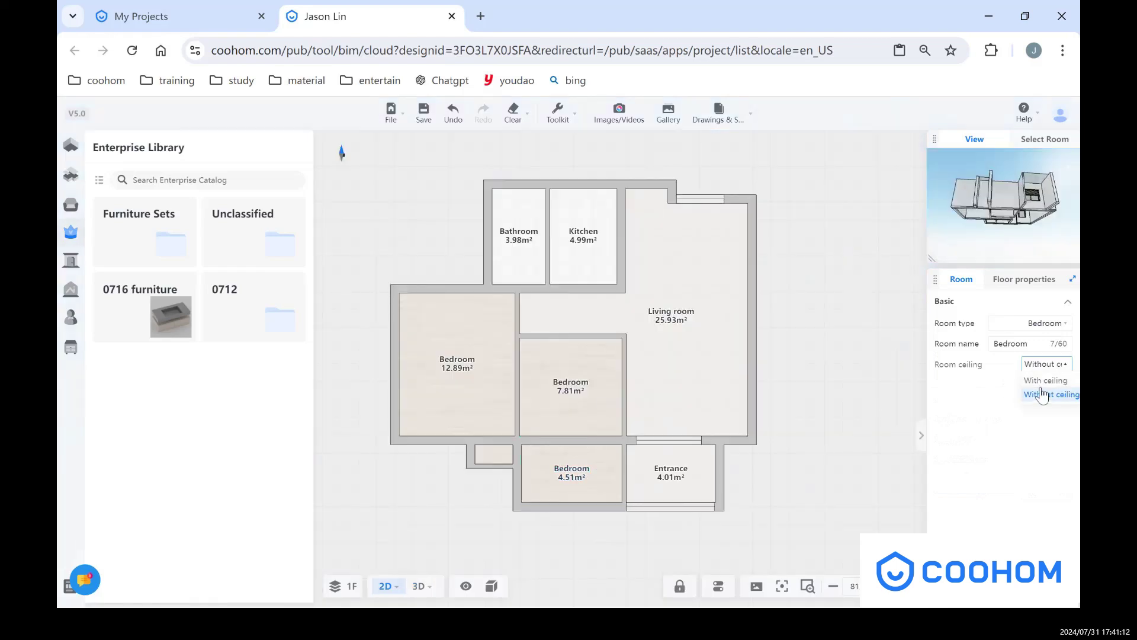
{"action": "left_click", "coordinate": [1043, 382]}
{"action": "left_click", "coordinate": [1046, 326]}
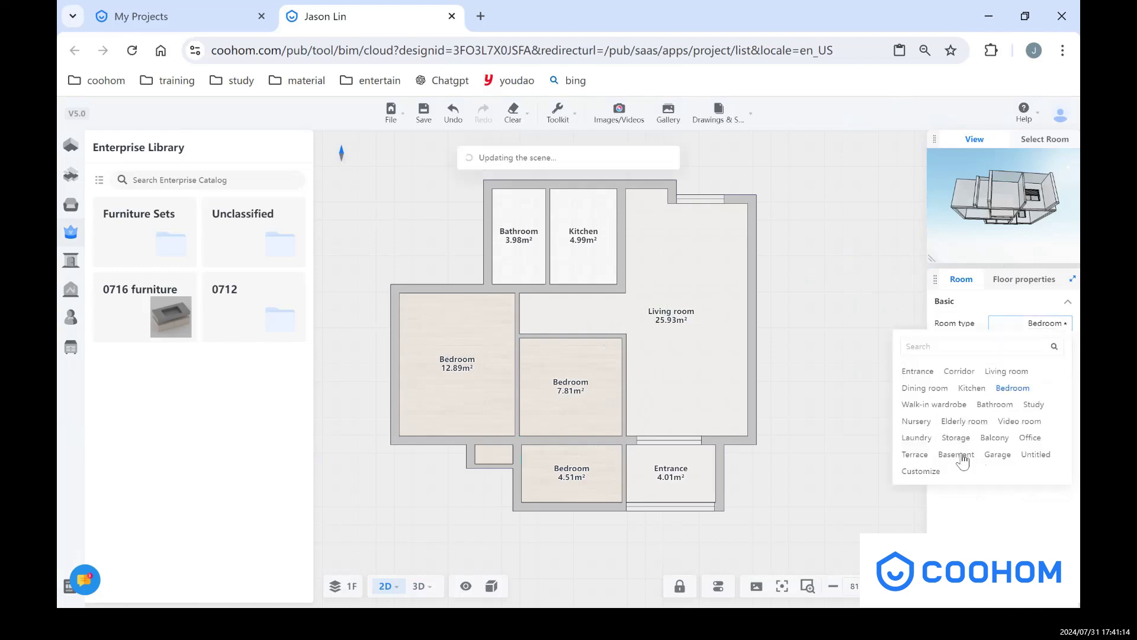
{"action": "left_click", "coordinate": [934, 456]}
{"action": "left_click", "coordinate": [624, 525]}
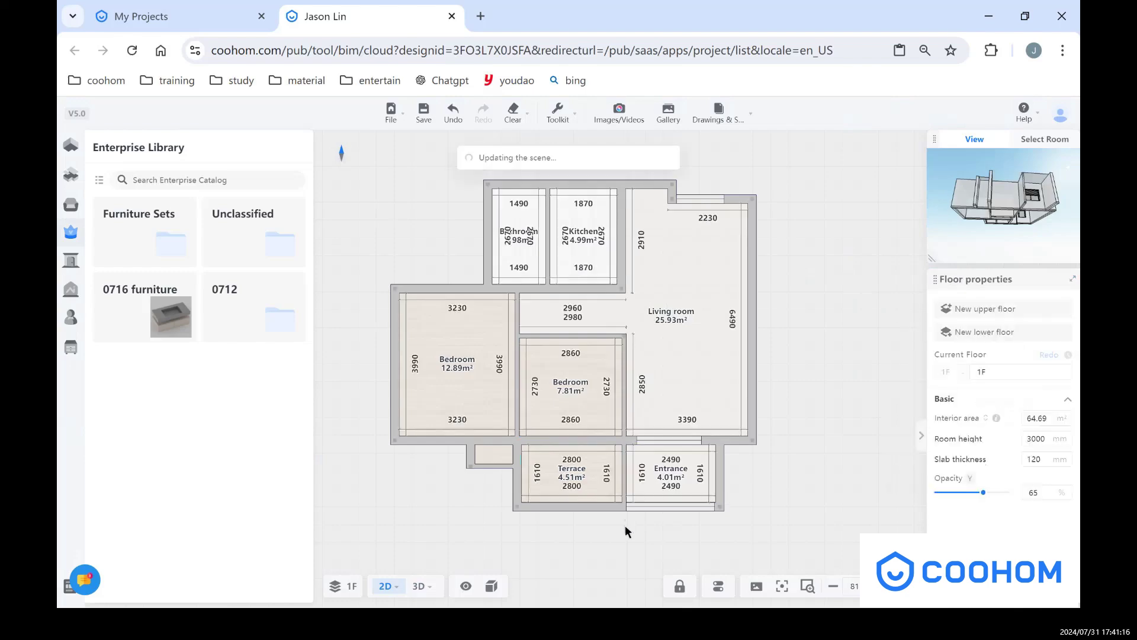
{"action": "key", "text": "3"}
{"action": "left_click_drag", "start_coordinate": [572, 310], "coordinate": [611, 422]}
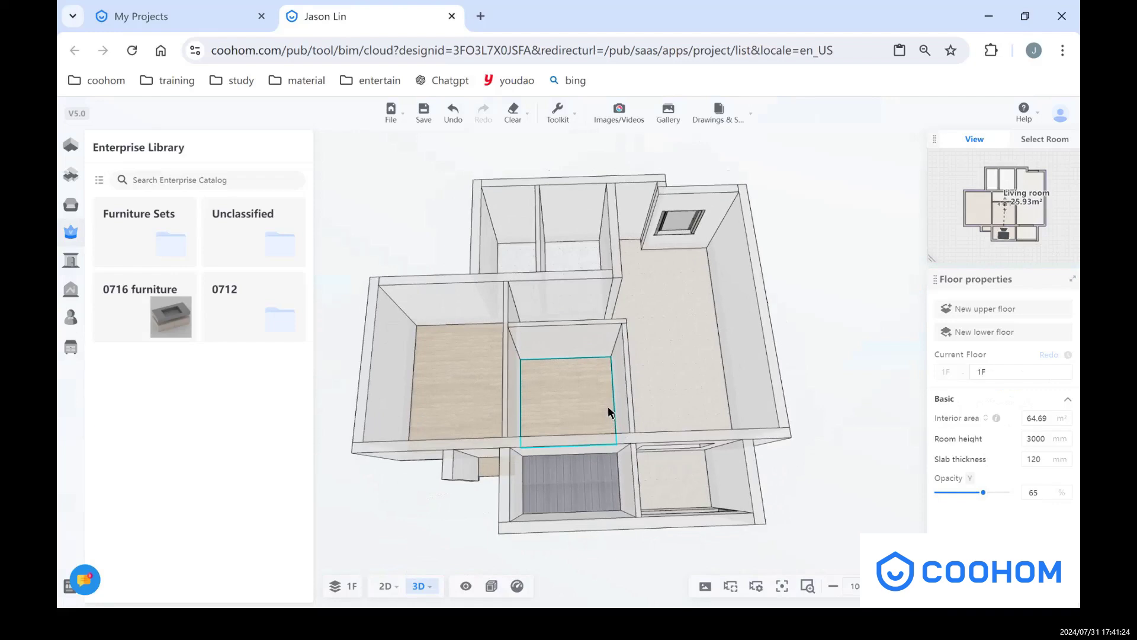
Return to the 2D plan and show the Floor Plan wall and structure tools
{"action": "key", "text": "1"}
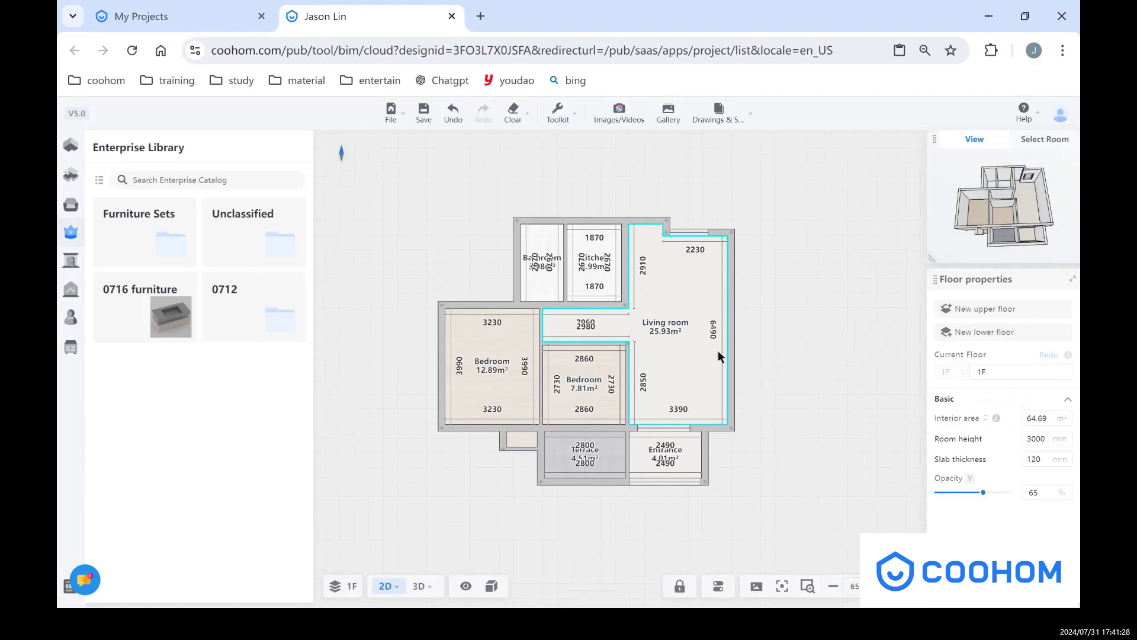
{"action": "left_click", "coordinate": [71, 145]}
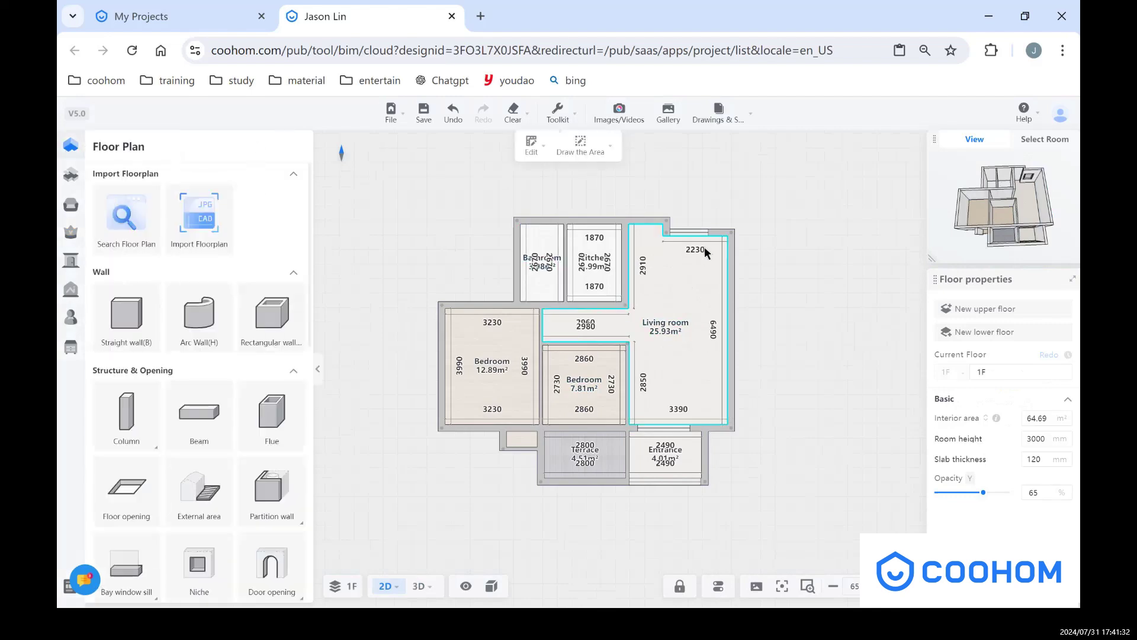
Draw straight walls enclosing the empty lower-left area from the big bedroom's corner
{"action": "left_click", "coordinate": [136, 318]}
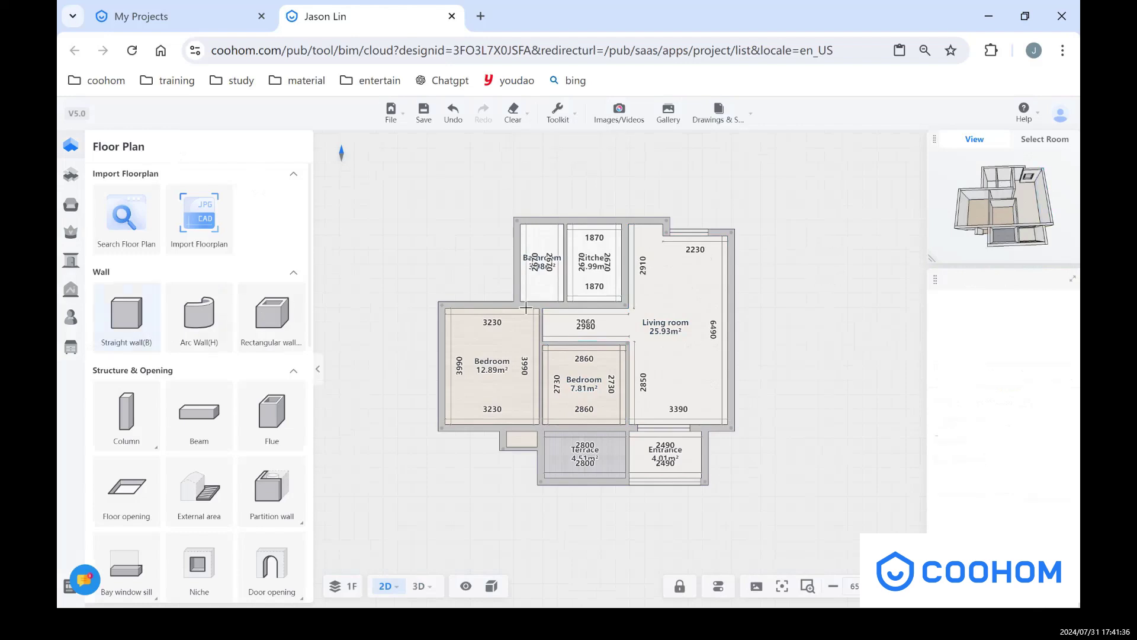
{"action": "scroll", "coordinate": [456, 441], "scroll_direction": "up", "scroll_amount": 1}
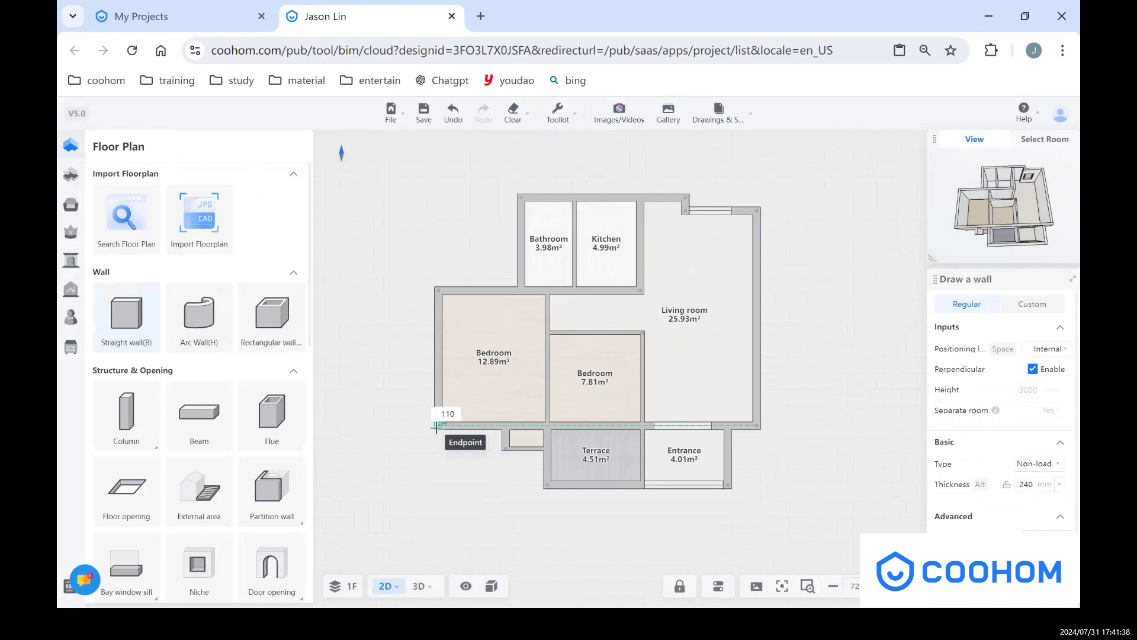
{"action": "scroll", "coordinate": [439, 424], "scroll_direction": "up", "scroll_amount": 5}
{"action": "left_click", "coordinate": [439, 425]}
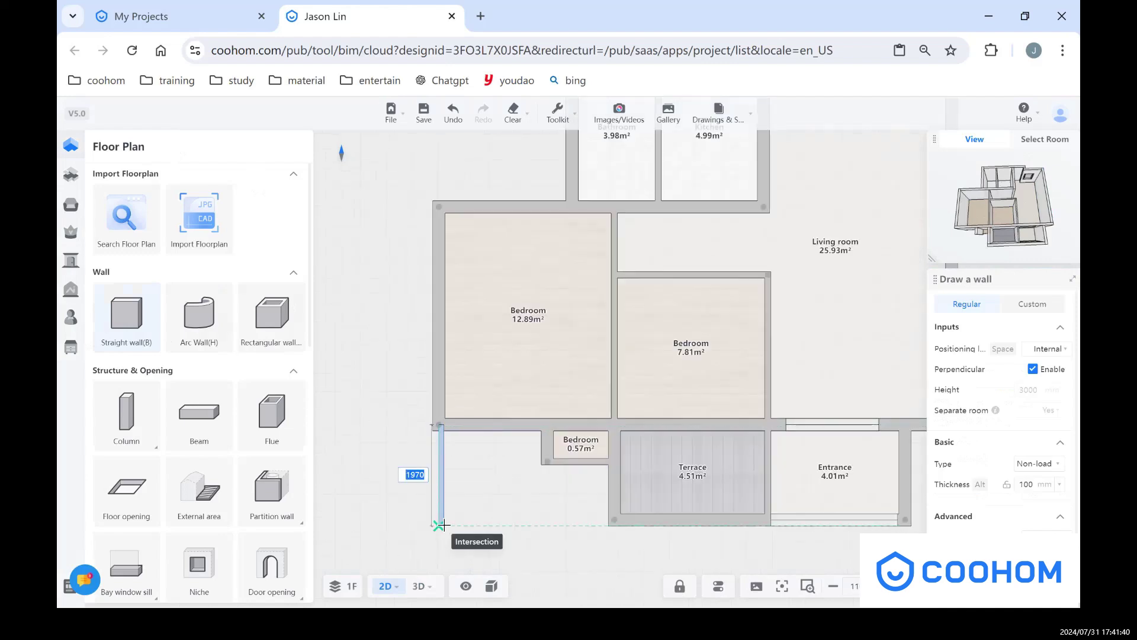
{"action": "left_click", "coordinate": [601, 526]}
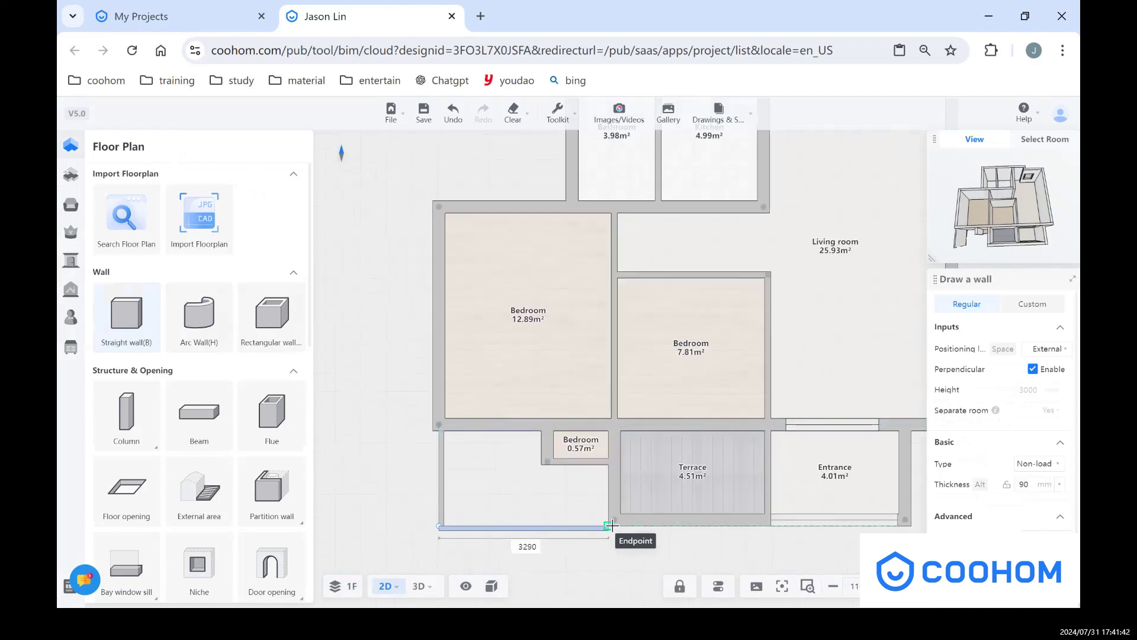
{"action": "left_click", "coordinate": [614, 525]}
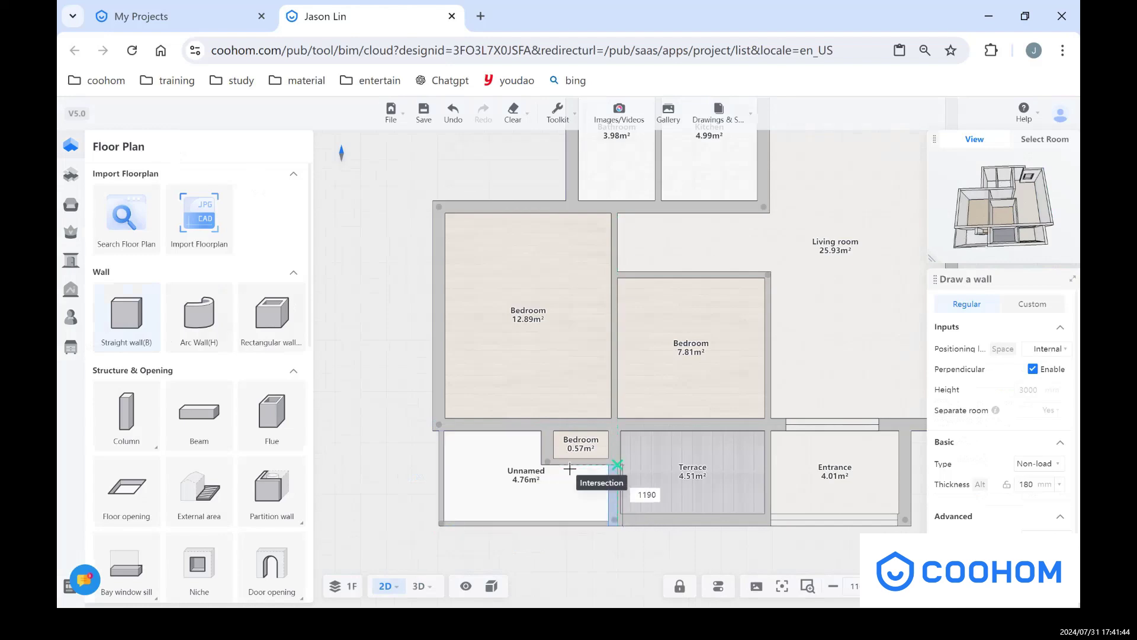
{"action": "key", "text": "Escape"}
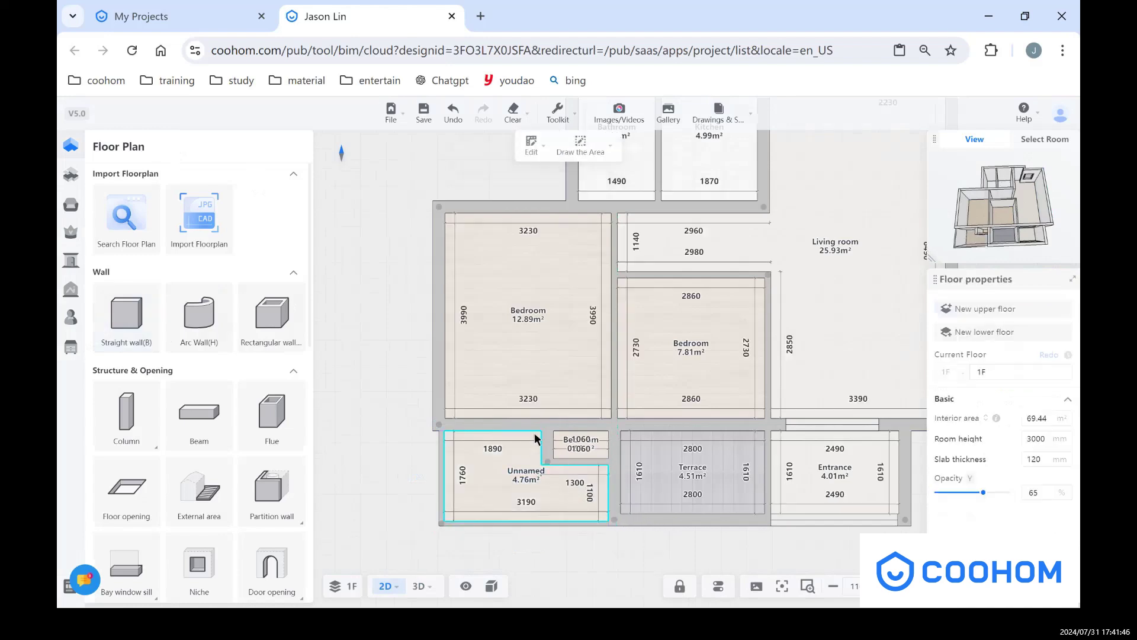
Delete the walls by the 0.57 m² room and the Terrace to merge one 10.51 m² room
{"action": "scroll", "coordinate": [474, 430], "scroll_direction": "down", "scroll_amount": 1}
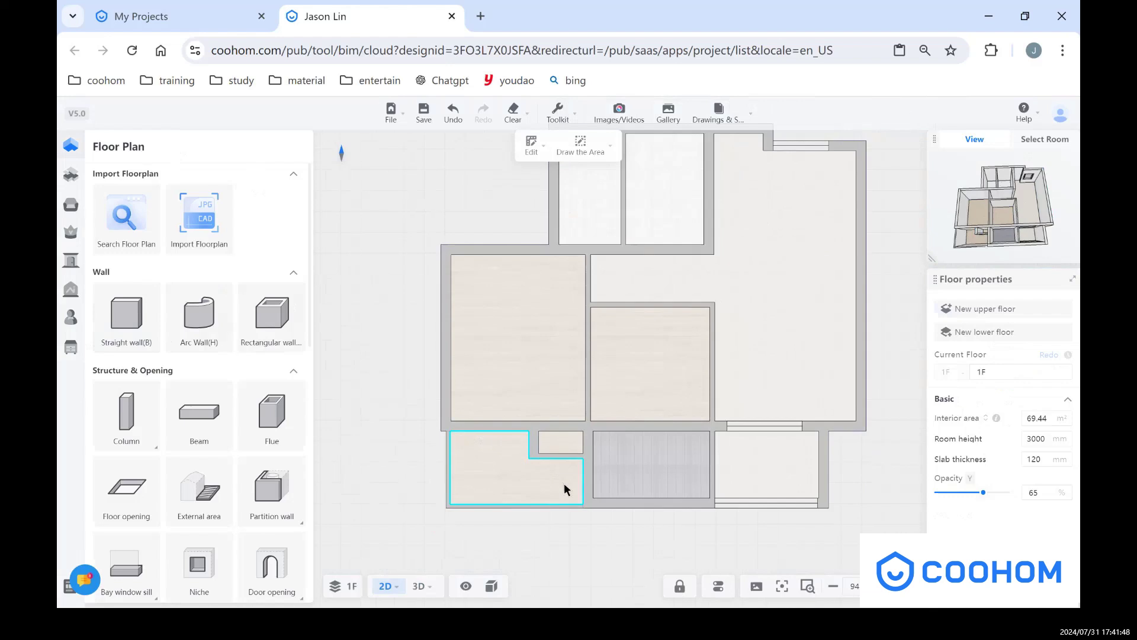
{"action": "scroll", "coordinate": [564, 482], "scroll_direction": "up", "scroll_amount": 2}
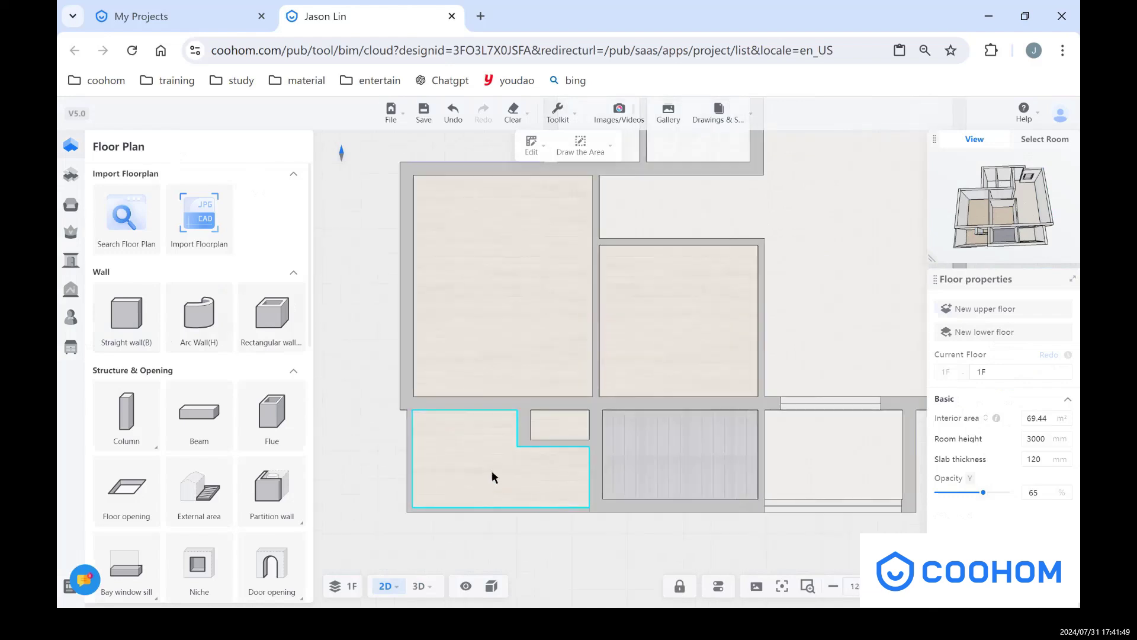
{"action": "left_click", "coordinate": [545, 443]}
{"action": "key", "text": "Delete"}
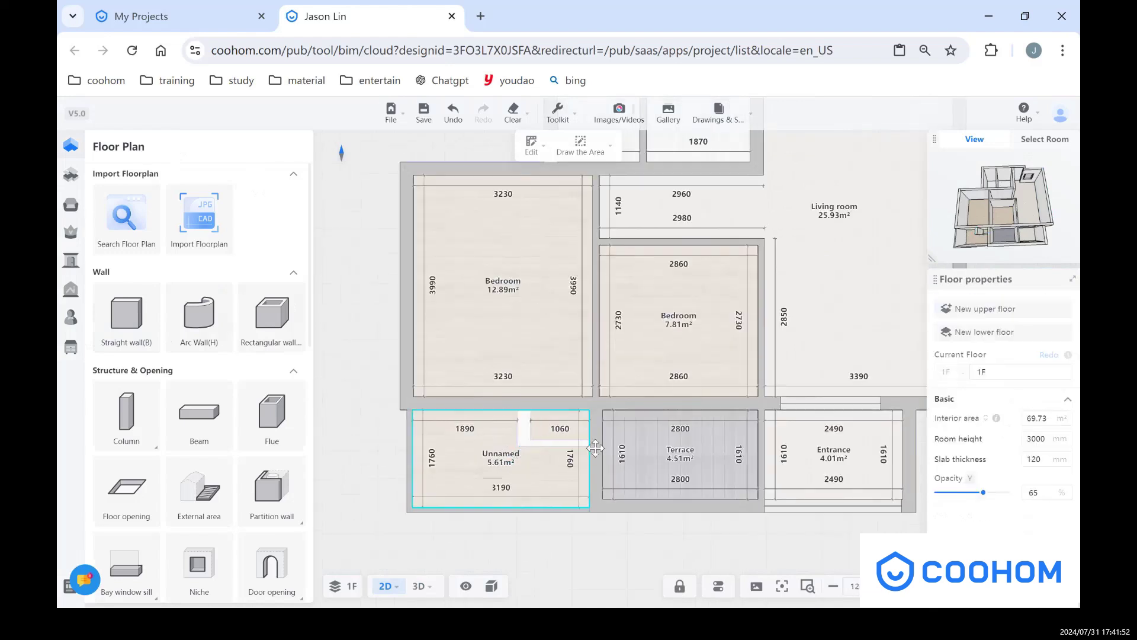
{"action": "left_click", "coordinate": [596, 450]}
{"action": "key", "text": "Delete"}
{"action": "scroll", "coordinate": [569, 477], "scroll_direction": "down", "scroll_amount": 3}
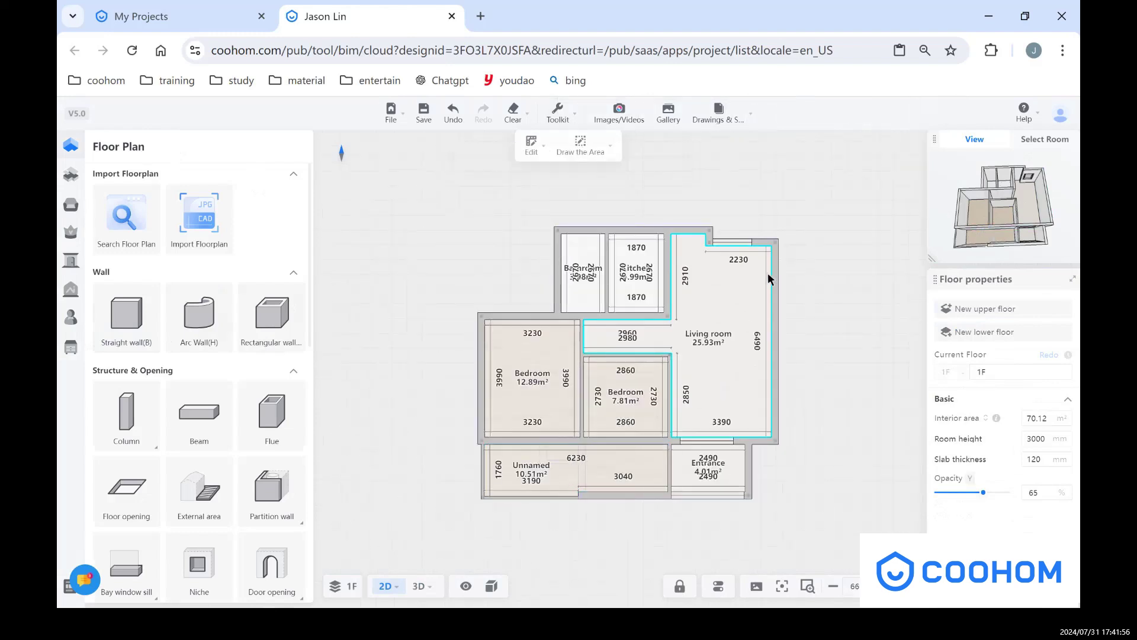
{"action": "left_click", "coordinate": [778, 260]}
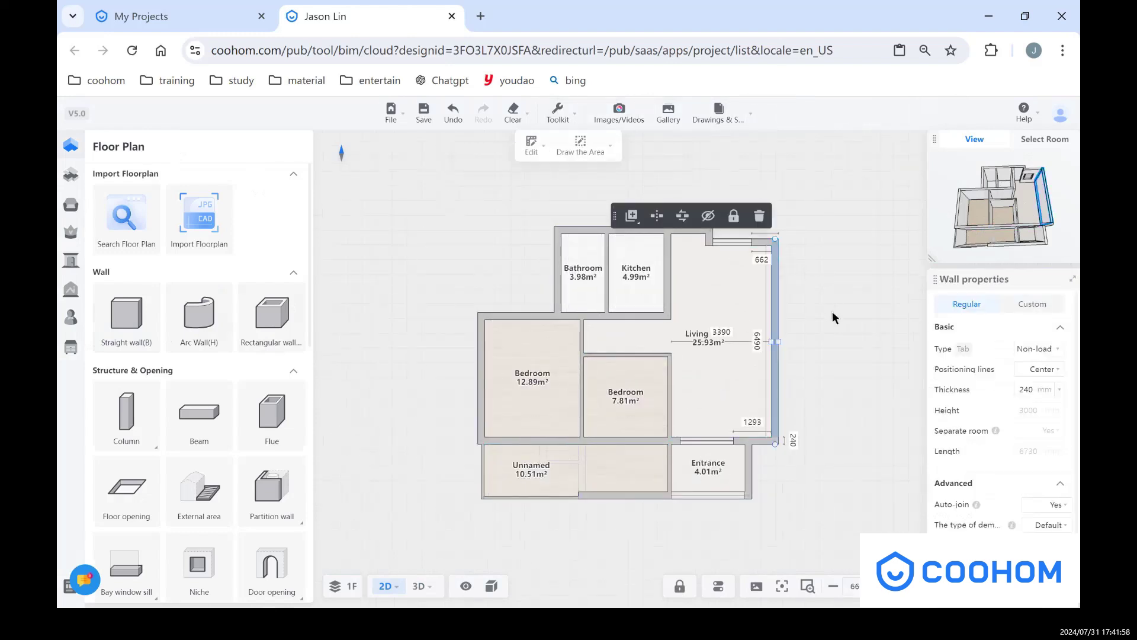
Split the living room's right wall at two points
{"action": "left_click", "coordinate": [1039, 355]}
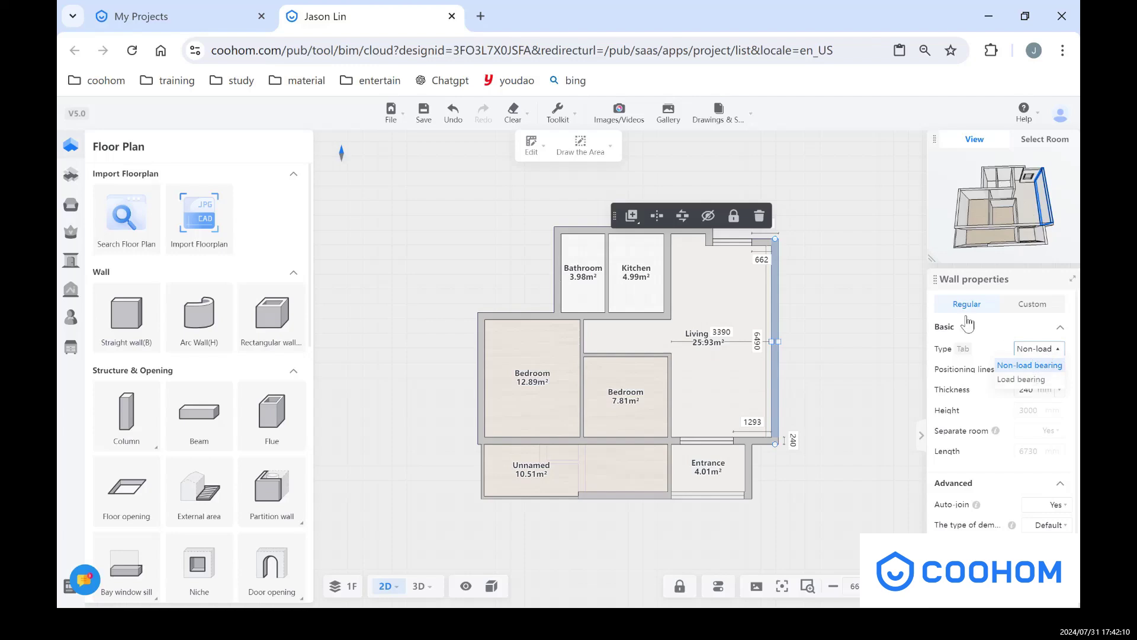
{"action": "left_click", "coordinate": [818, 234]}
{"action": "scroll", "coordinate": [783, 247], "scroll_direction": "up", "scroll_amount": 5}
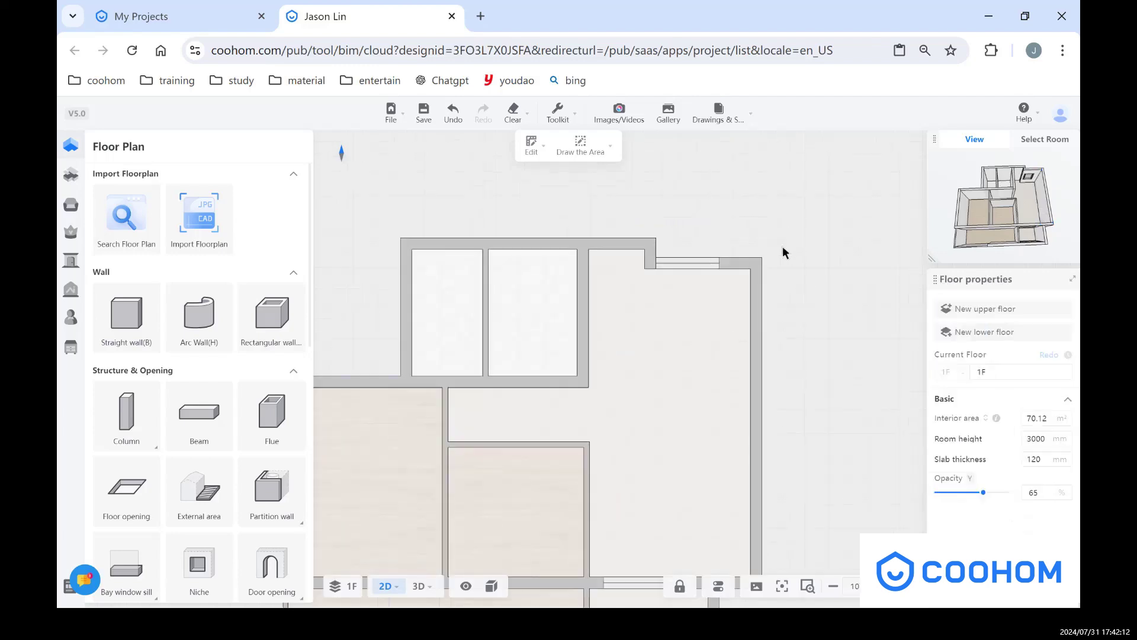
{"action": "left_click", "coordinate": [741, 319]}
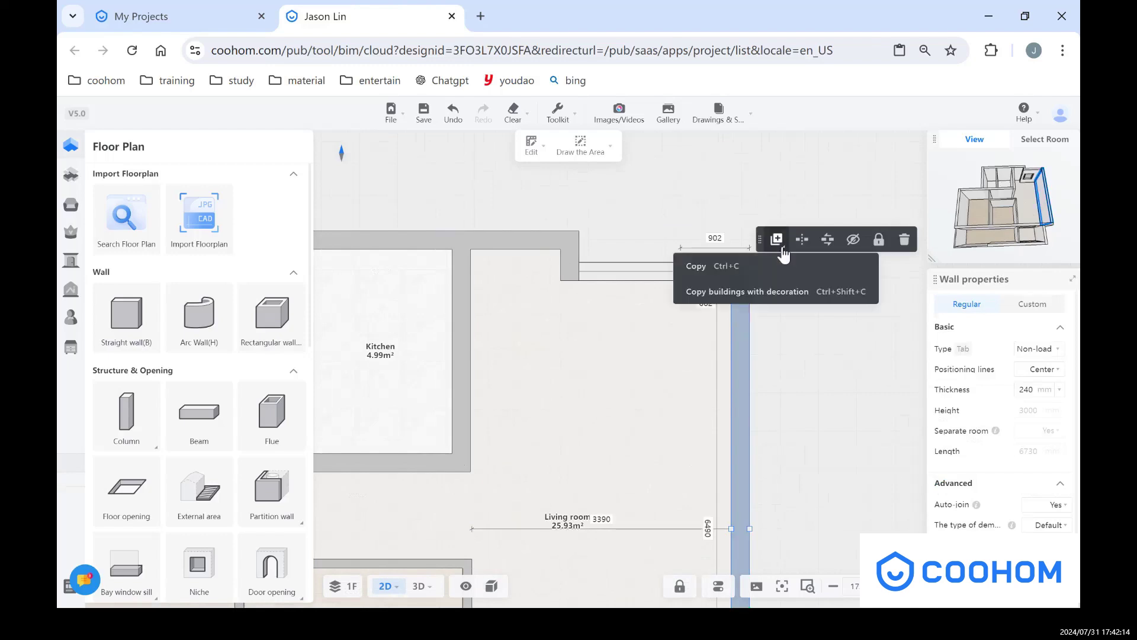
{"action": "left_click", "coordinate": [802, 240]}
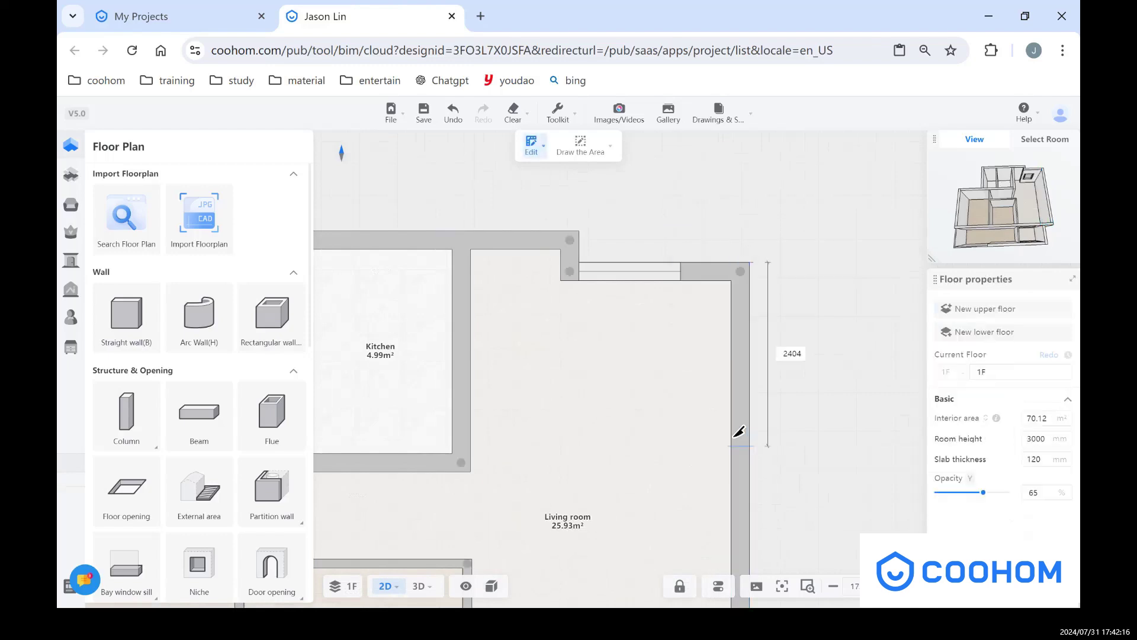
{"action": "left_click", "coordinate": [741, 405]}
{"action": "scroll", "coordinate": [749, 462], "scroll_direction": "down", "scroll_amount": 2}
{"action": "left_click", "coordinate": [744, 511]}
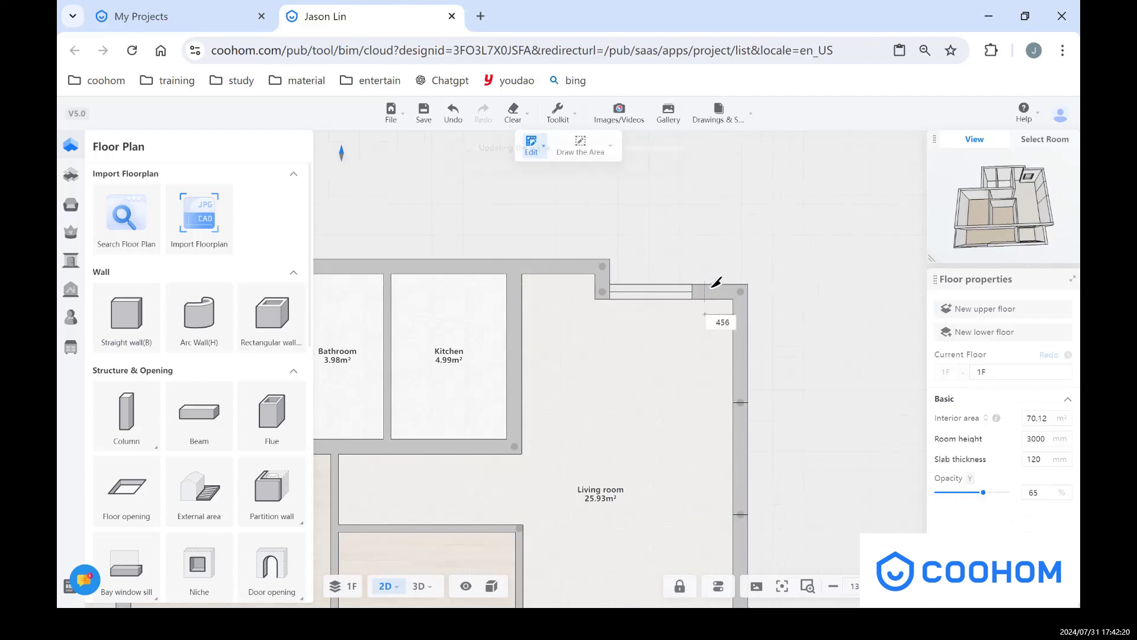
Split the top wall near the living room's right corner
{"action": "left_click", "coordinate": [710, 287]}
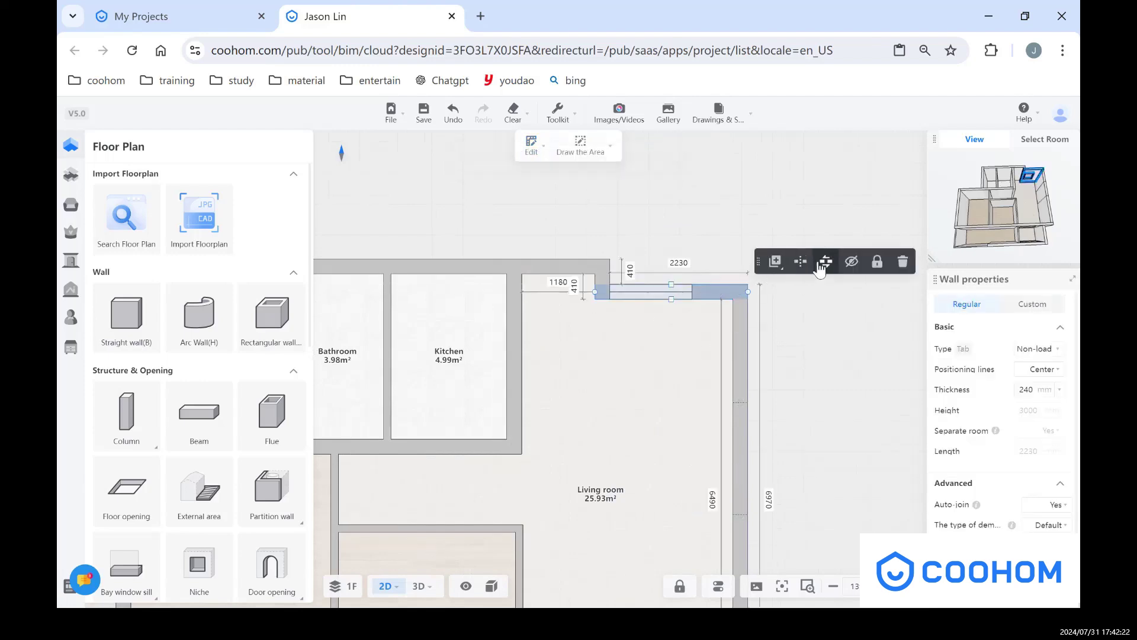
{"action": "left_click", "coordinate": [796, 263]}
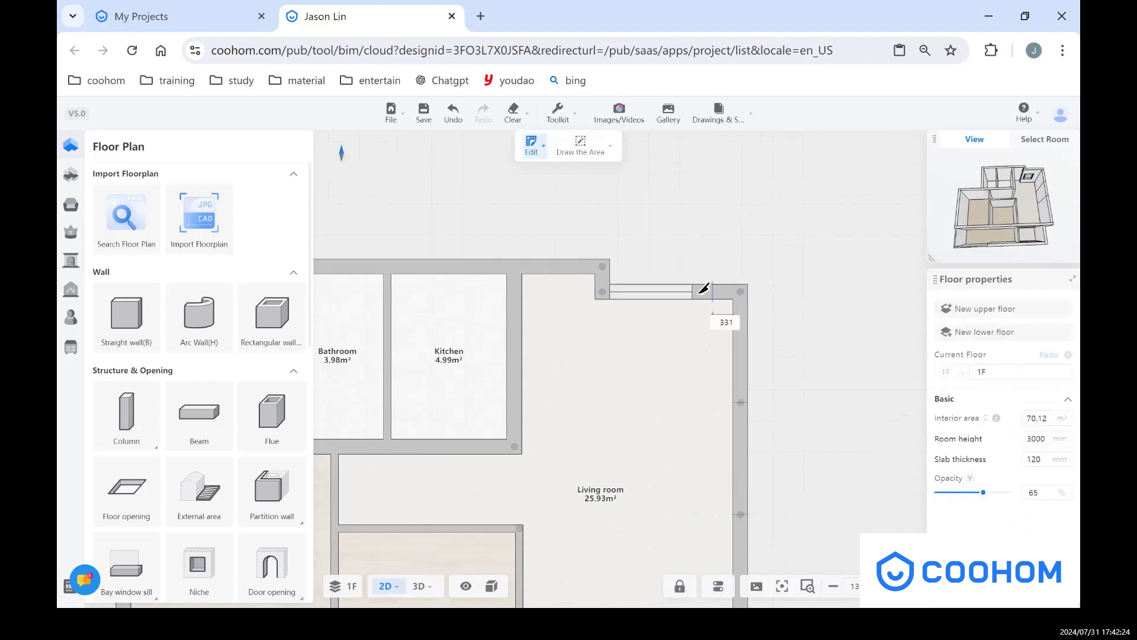
{"action": "left_click", "coordinate": [737, 289]}
{"action": "left_click", "coordinate": [802, 265]}
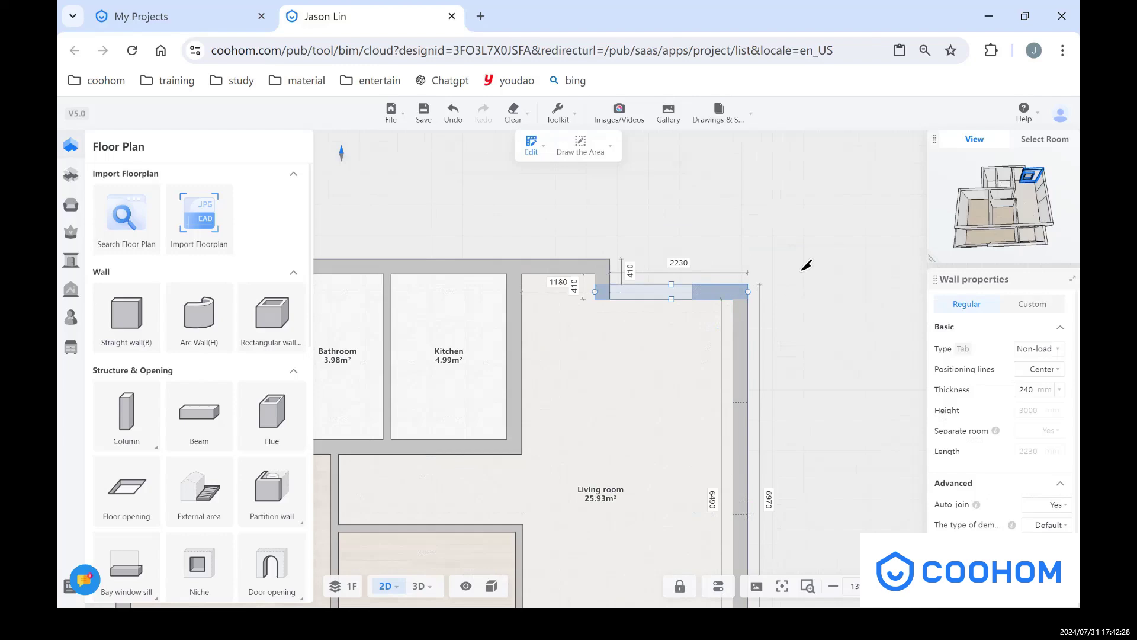
{"action": "scroll", "coordinate": [699, 283], "scroll_direction": "up", "scroll_amount": 5}
Cut off the short top-right corner wall piece and set its Type to Load bearing
{"action": "left_click", "coordinate": [687, 288]}
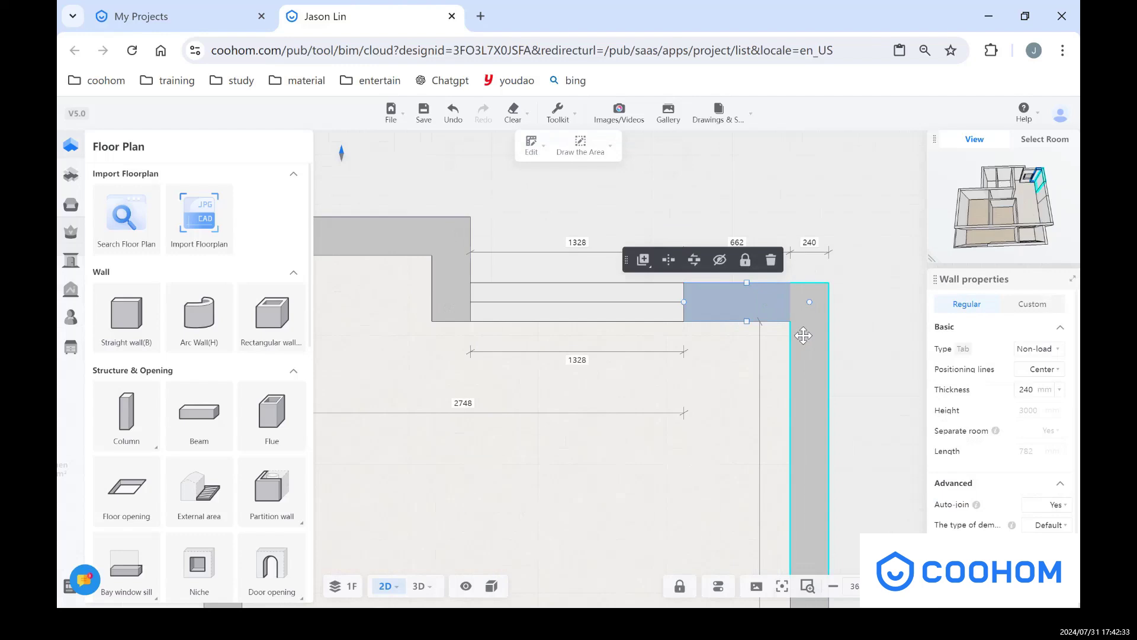
{"action": "scroll", "coordinate": [799, 239], "scroll_direction": "down", "scroll_amount": 2}
{"action": "scroll", "coordinate": [799, 239], "scroll_direction": "down", "scroll_amount": 1}
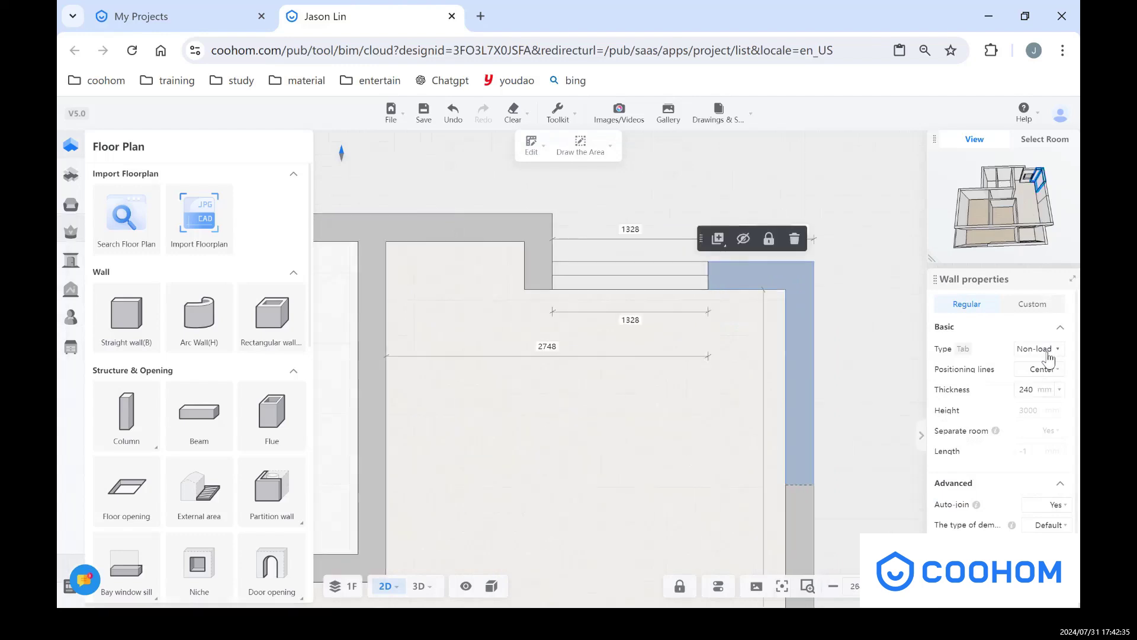
{"action": "left_click", "coordinate": [1043, 350]}
{"action": "left_click", "coordinate": [1042, 382]}
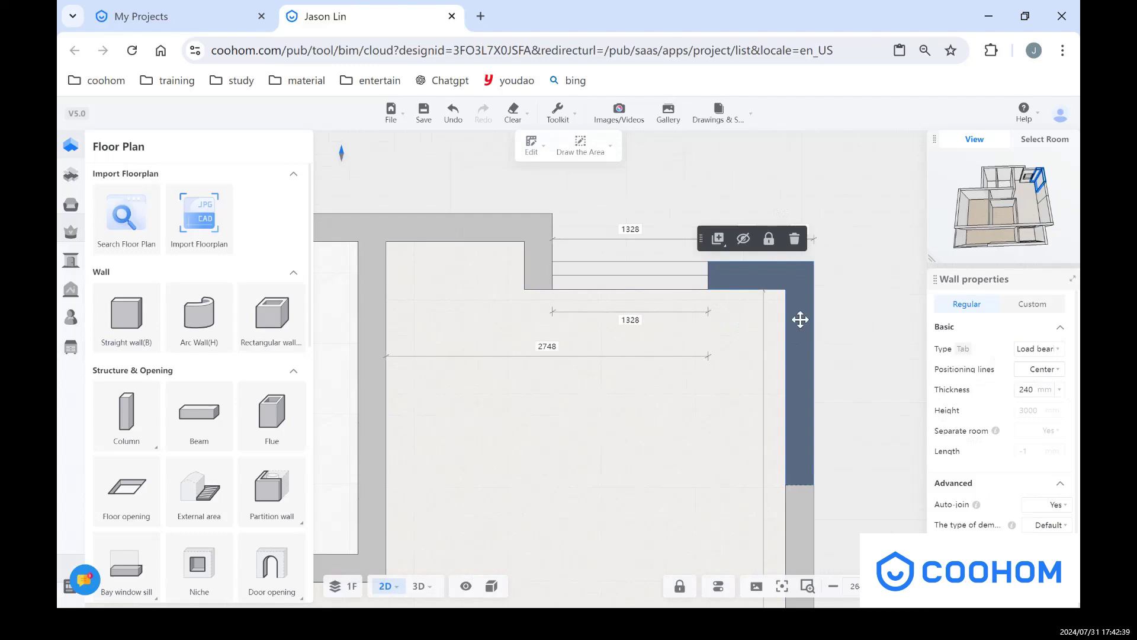
{"action": "scroll", "coordinate": [793, 326], "scroll_direction": "down", "scroll_amount": 3}
{"action": "left_click", "coordinate": [830, 345]}
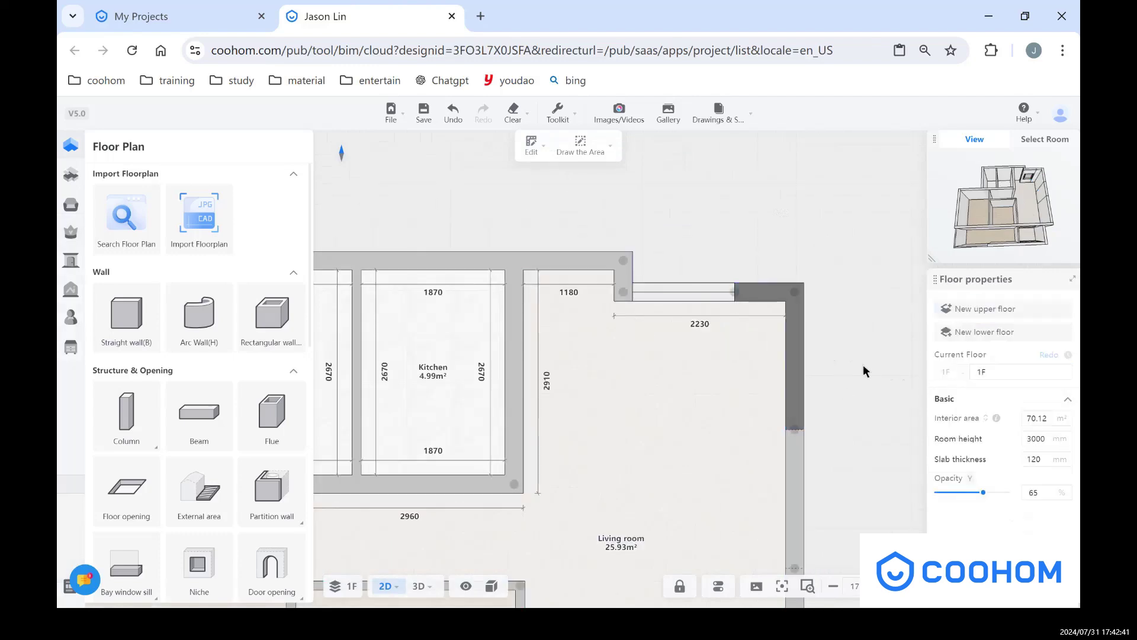
{"action": "scroll", "coordinate": [760, 180], "scroll_direction": "down", "scroll_amount": 4}
Set the Unnamed room's left wall thickness to 200 mm
{"action": "scroll", "coordinate": [521, 470], "scroll_direction": "up", "scroll_amount": 2}
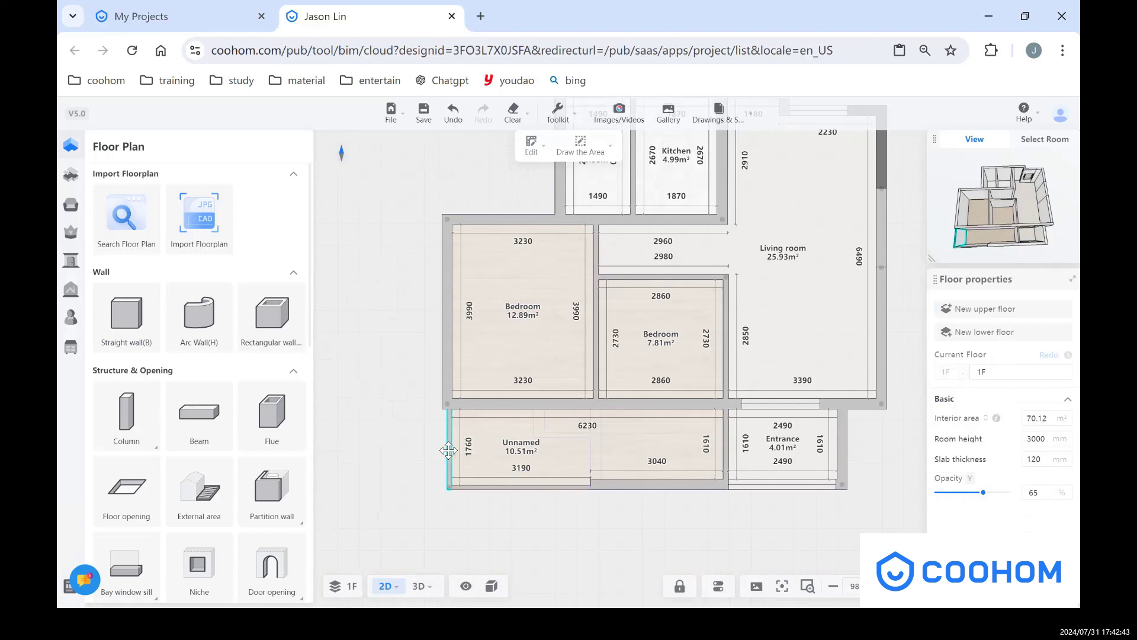
{"action": "left_click", "coordinate": [449, 450]}
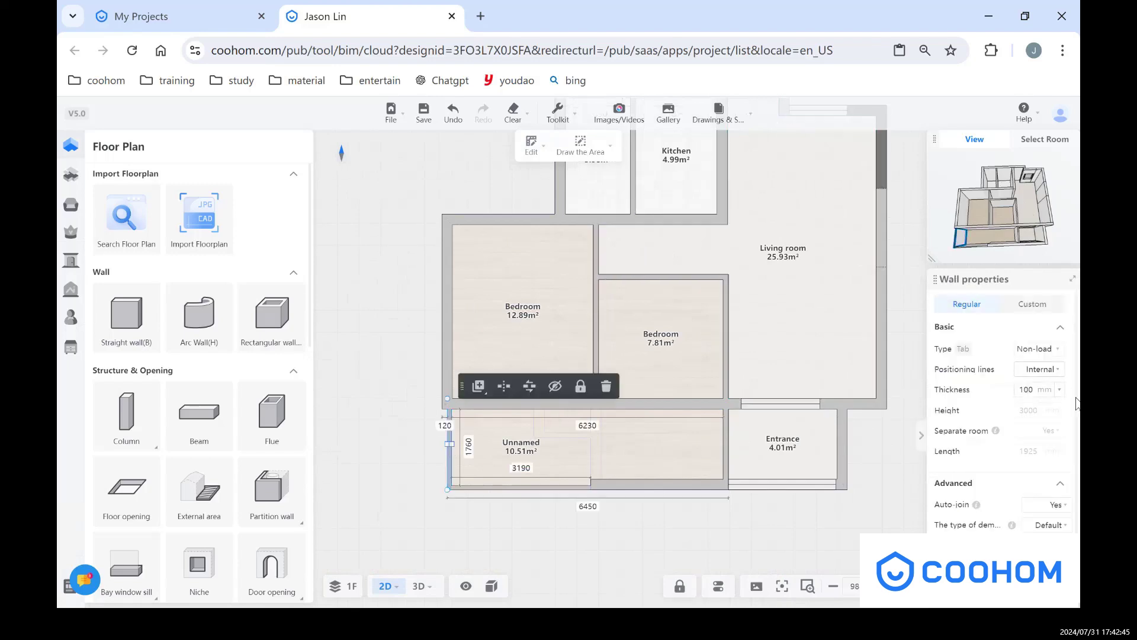
{"action": "left_click", "coordinate": [1058, 390]}
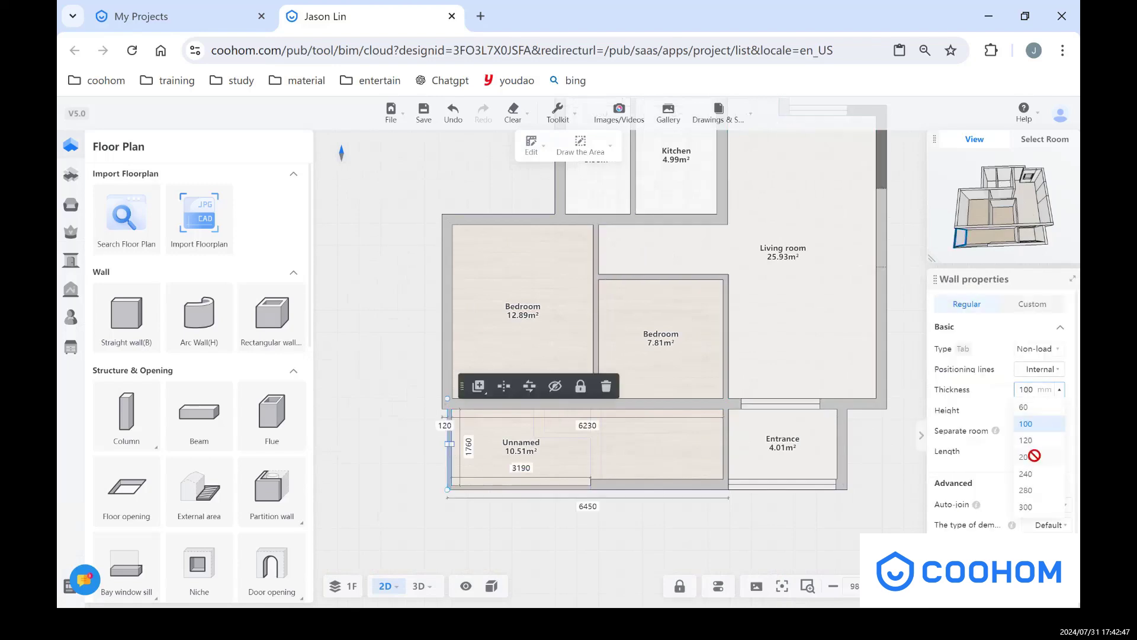
{"action": "left_click", "coordinate": [1025, 457]}
{"action": "scroll", "coordinate": [398, 456], "scroll_direction": "up", "scroll_amount": 2}
{"action": "scroll", "coordinate": [495, 417], "scroll_direction": "up", "scroll_amount": 3}
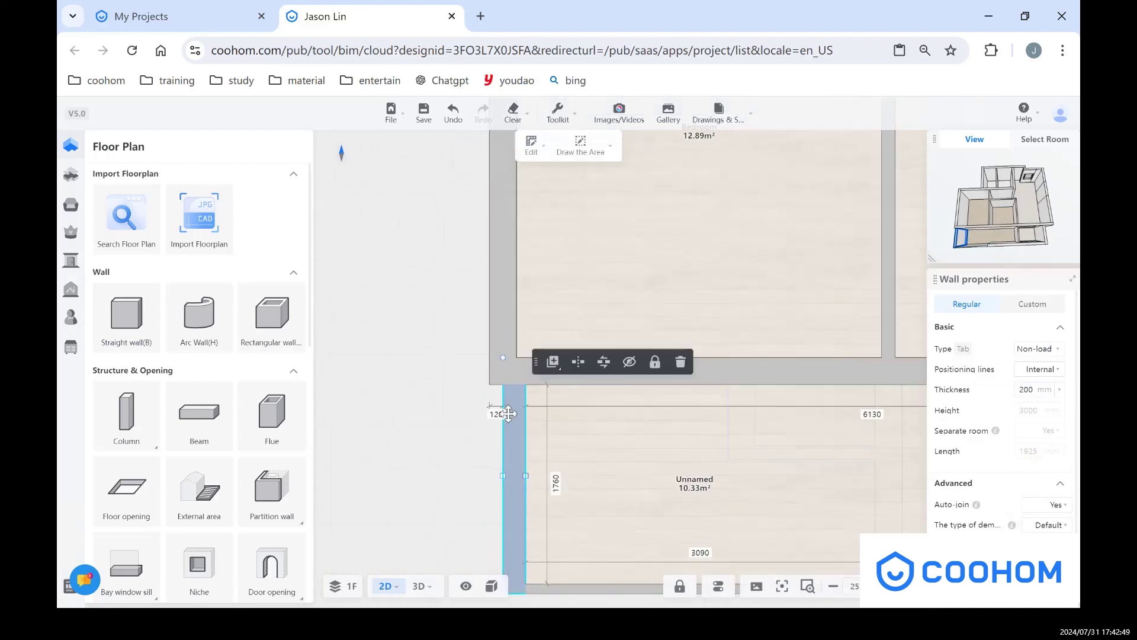
{"action": "scroll", "coordinate": [440, 272], "scroll_direction": "down", "scroll_amount": 1}
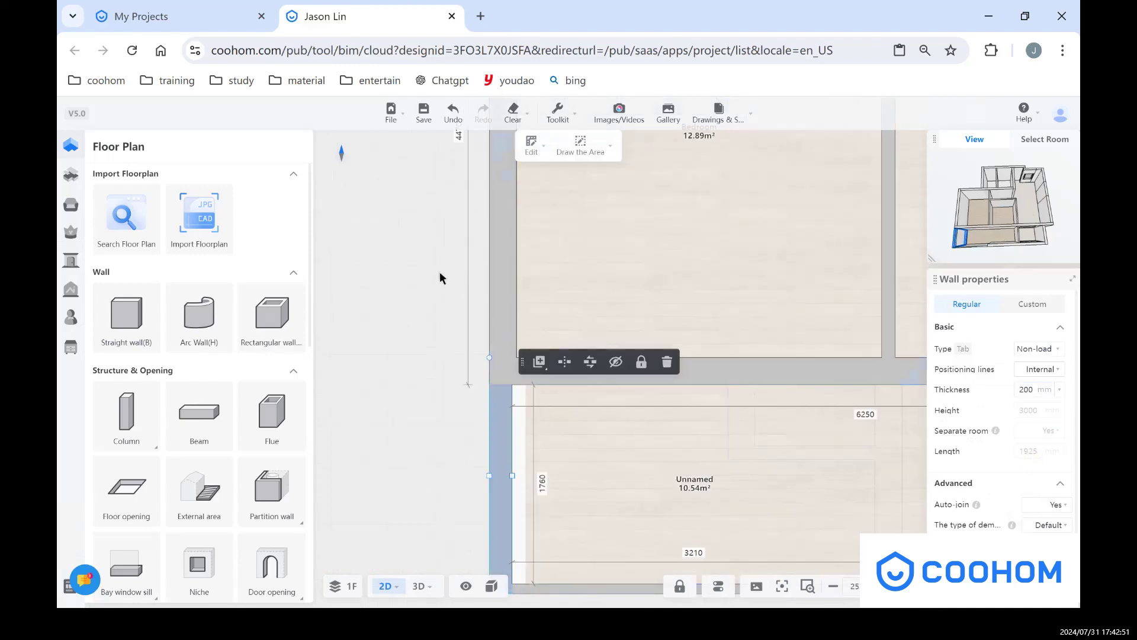
{"action": "left_click", "coordinate": [402, 260]}
{"action": "scroll", "coordinate": [380, 278], "scroll_direction": "down", "scroll_amount": 4}
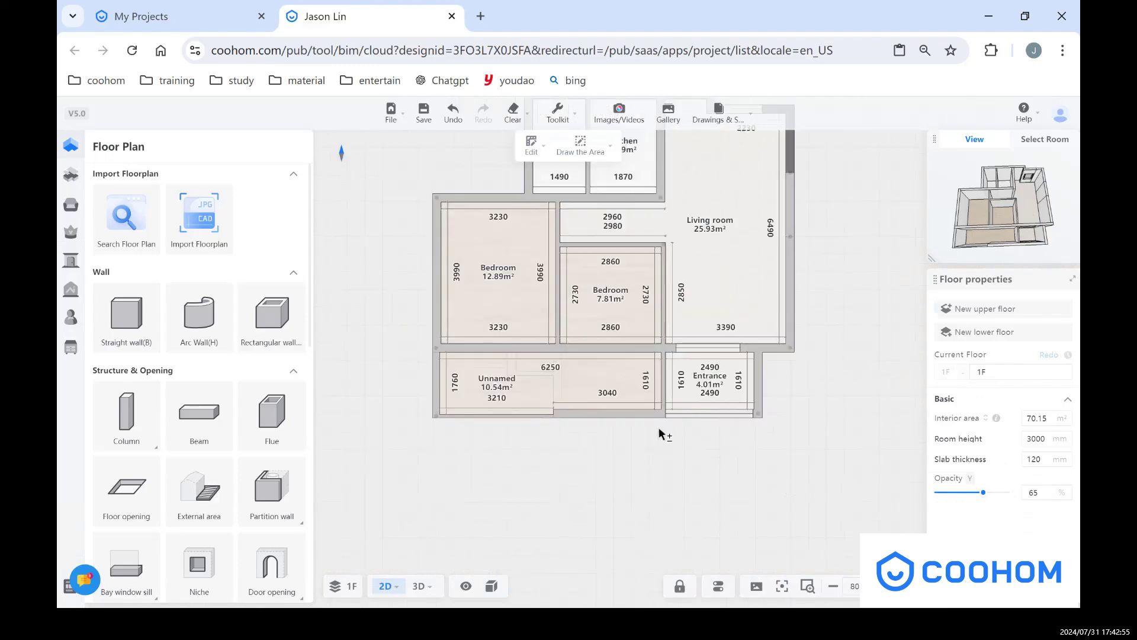
Split the wall between the Unnamed room and Entrance where it meets the cross wall
{"action": "left_click_drag", "start_coordinate": [659, 428], "coordinate": [460, 376]}
{"action": "scroll", "coordinate": [665, 359], "scroll_direction": "up", "scroll_amount": 2}
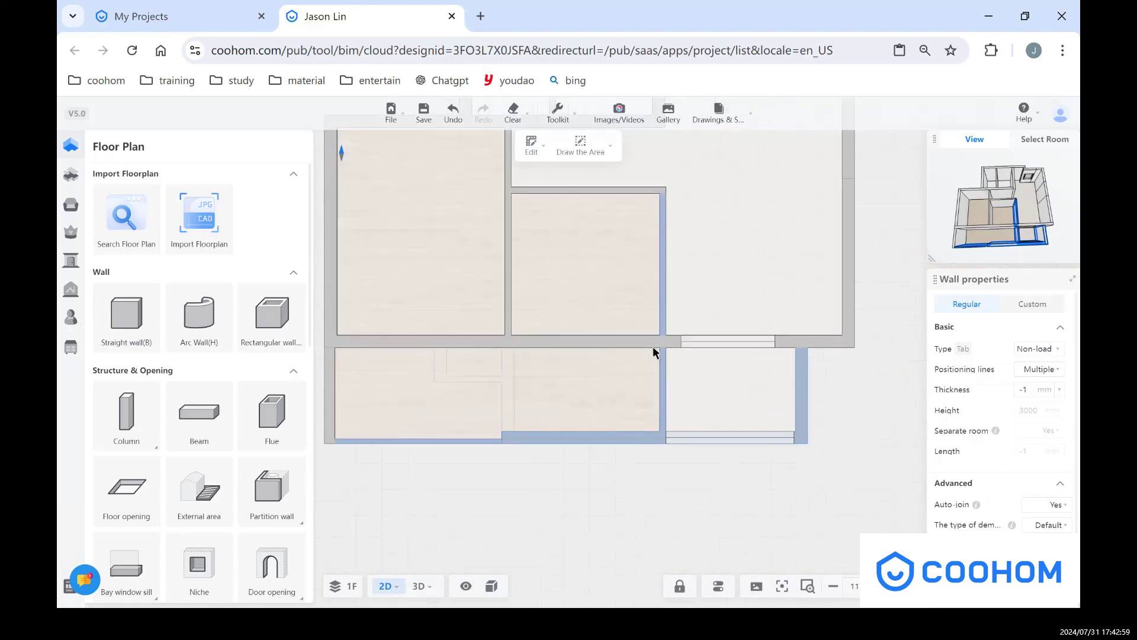
{"action": "left_click", "coordinate": [661, 388]}
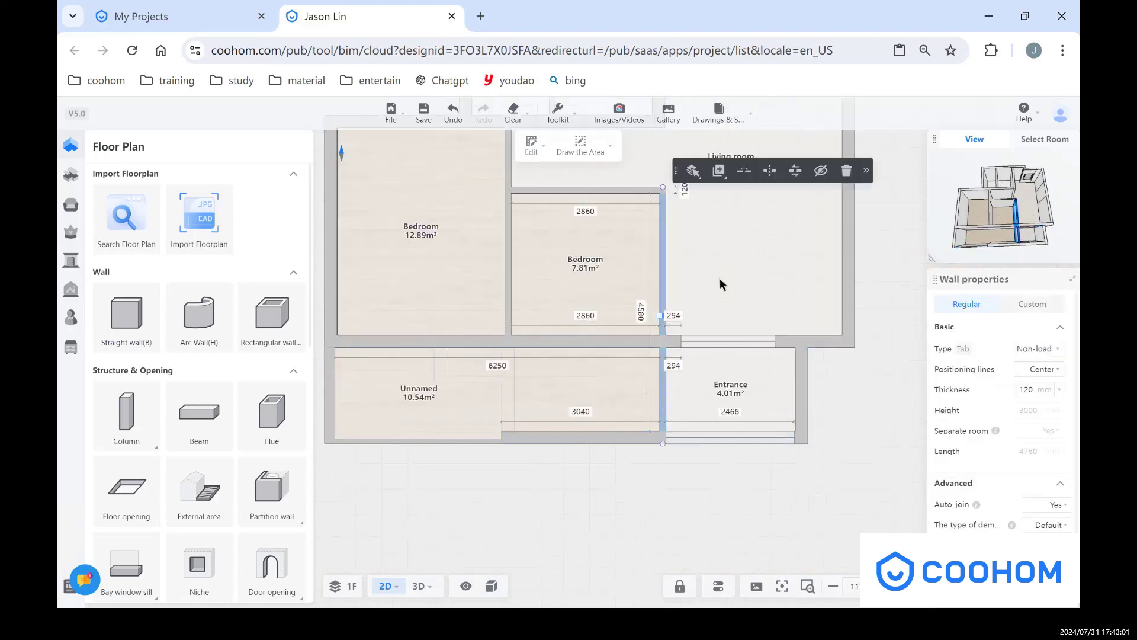
{"action": "left_click", "coordinate": [744, 171]}
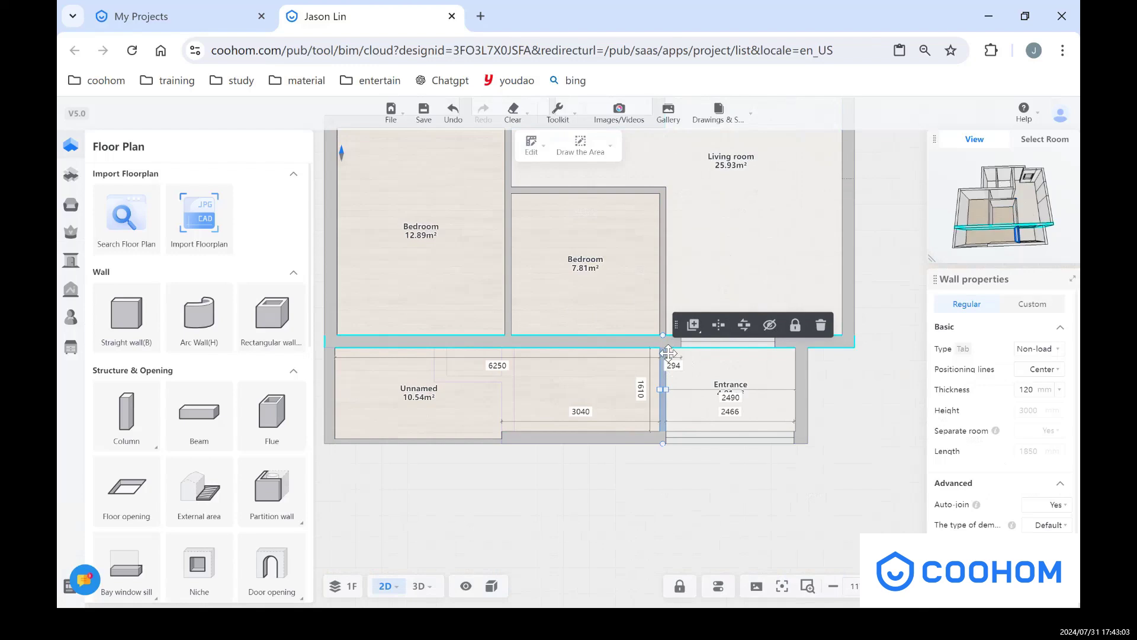
{"action": "scroll", "coordinate": [673, 360], "scroll_direction": "up", "scroll_amount": 1}
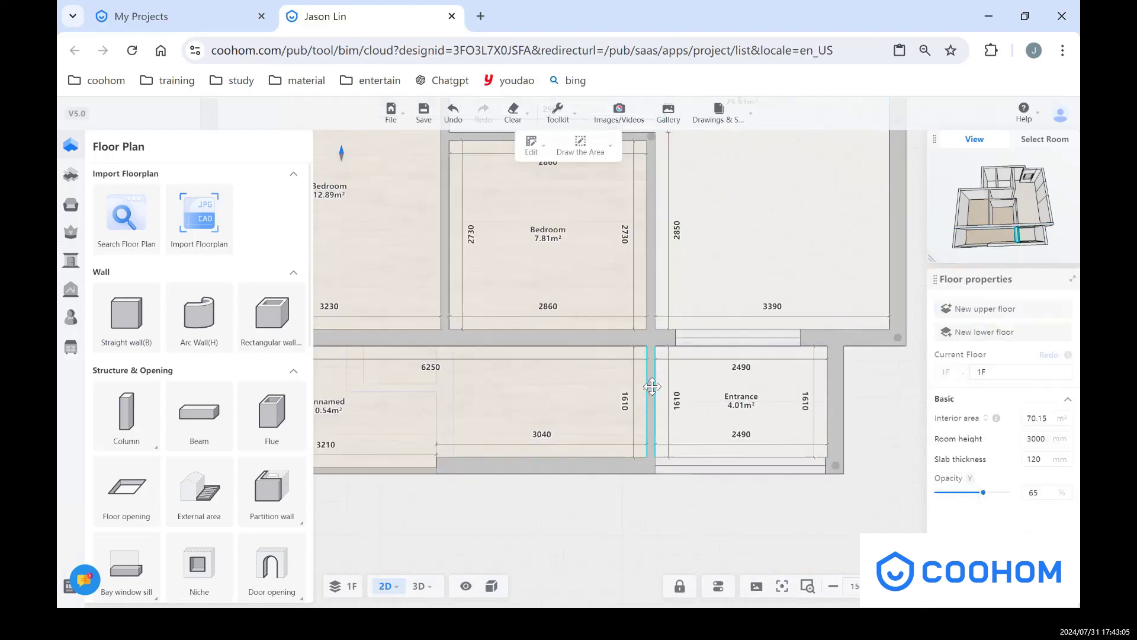
{"action": "scroll", "coordinate": [668, 379], "scroll_direction": "down", "scroll_amount": 2}
Make the Entrance room's outer walls and the wall to its left 200 mm thick
{"action": "left_click_drag", "start_coordinate": [785, 469], "coordinate": [465, 375]}
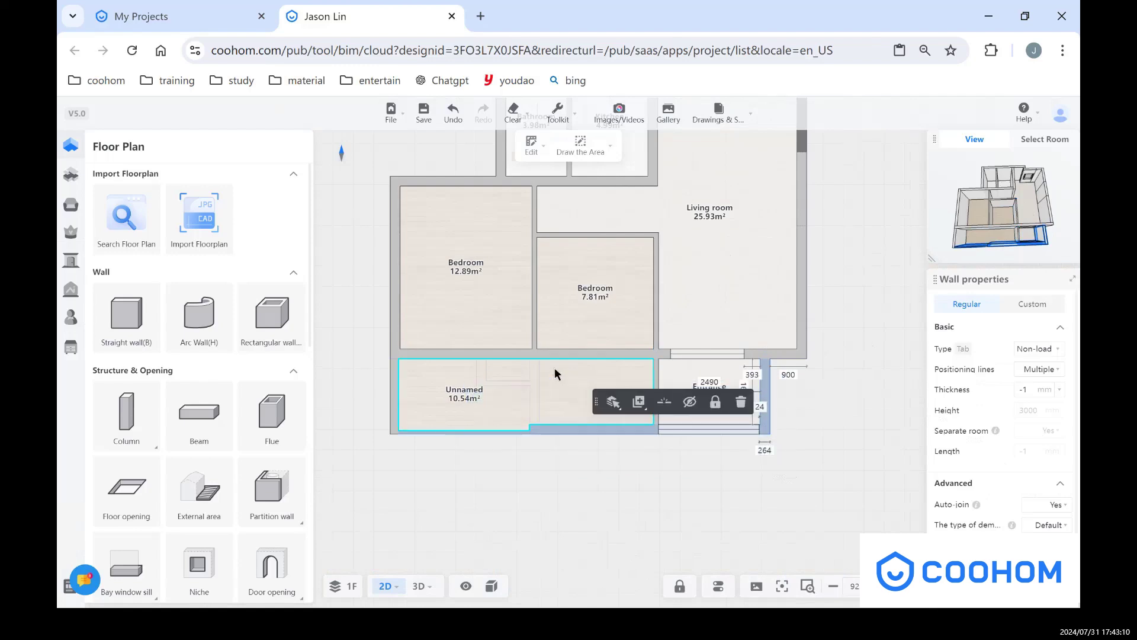
{"action": "left_click", "coordinate": [1060, 391]}
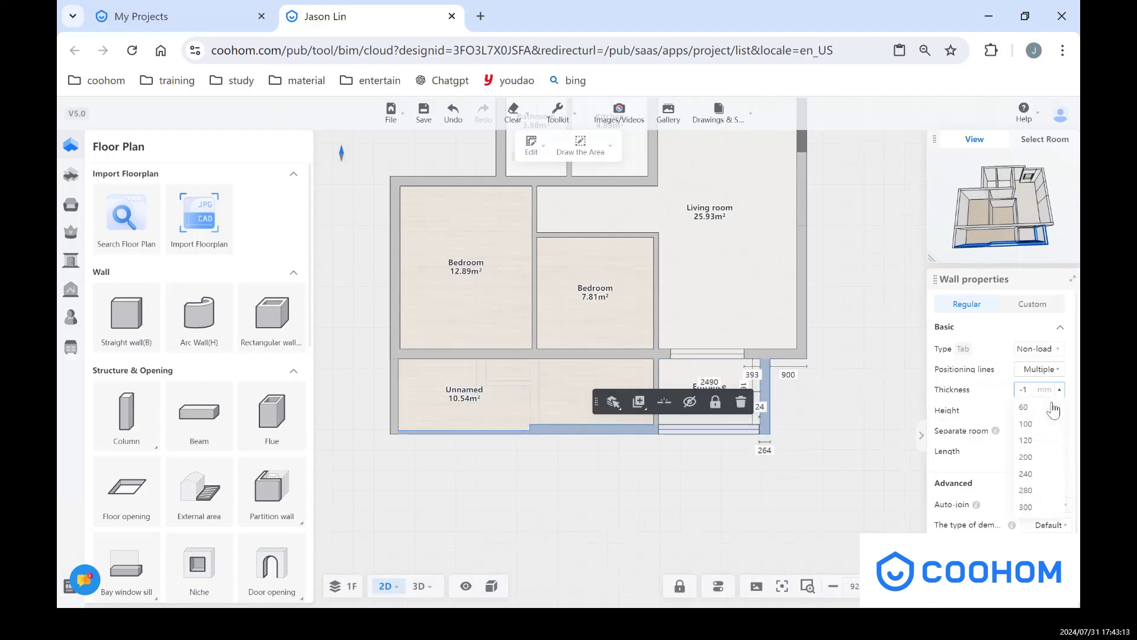
{"action": "left_click", "coordinate": [1033, 457]}
{"action": "key", "text": "Escape"}
{"action": "scroll", "coordinate": [682, 403], "scroll_direction": "up", "scroll_amount": 6}
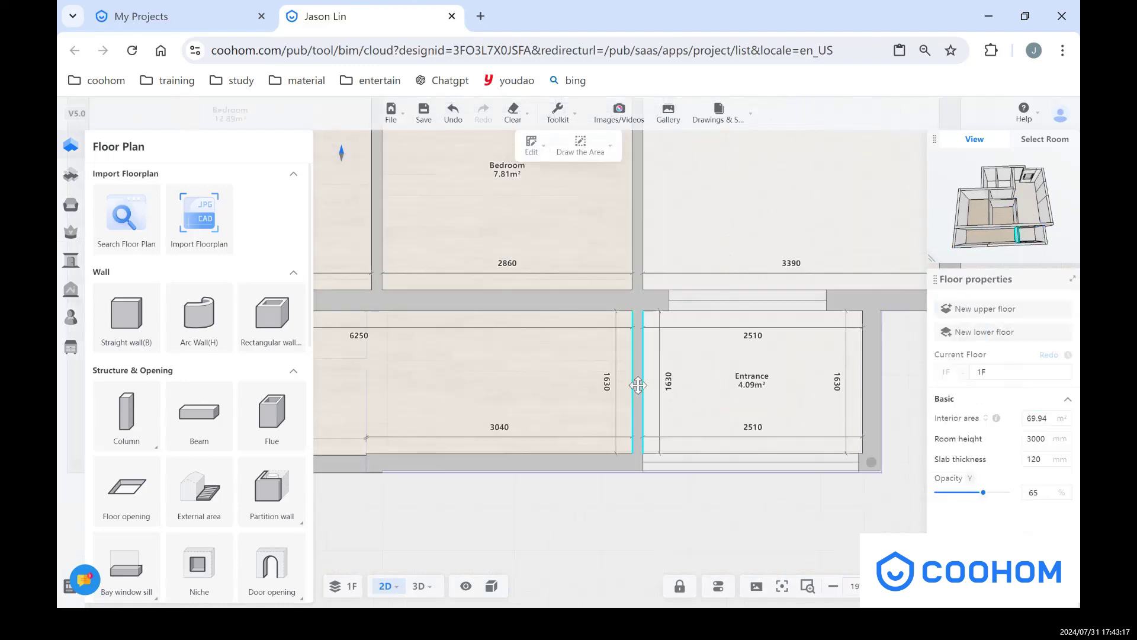
{"action": "left_click", "coordinate": [638, 385]}
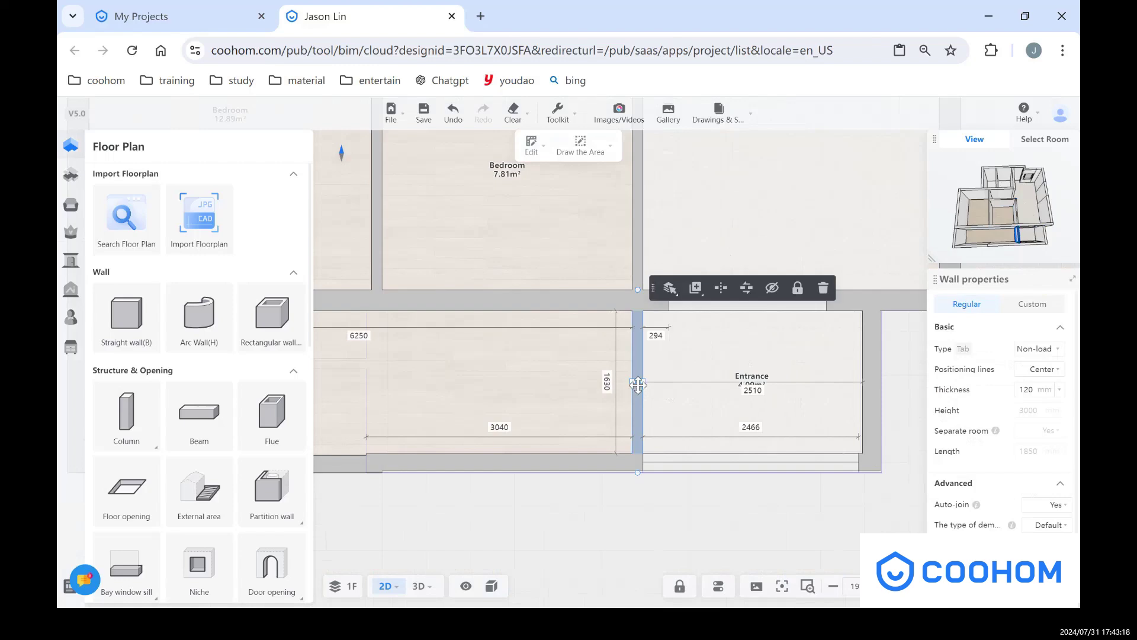
{"action": "left_click", "coordinate": [1059, 389]}
{"action": "left_click", "coordinate": [1037, 457]}
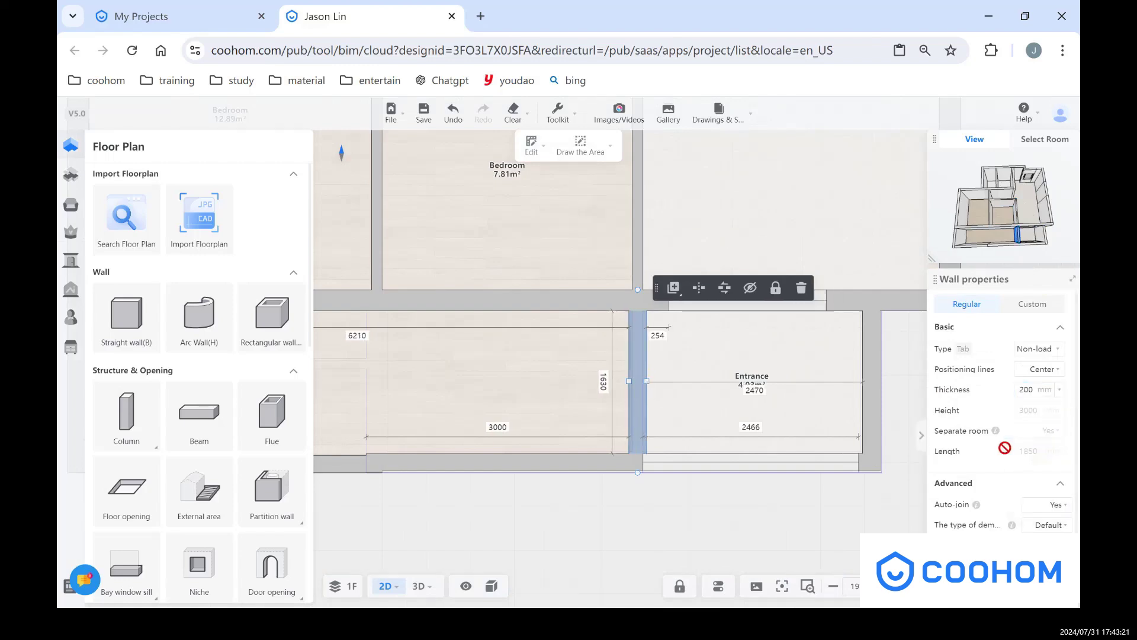
{"action": "scroll", "coordinate": [780, 509], "scroll_direction": "down", "scroll_amount": 2}
{"action": "left_click", "coordinate": [769, 497]}
{"action": "scroll", "coordinate": [512, 445], "scroll_direction": "up", "scroll_amount": 1}
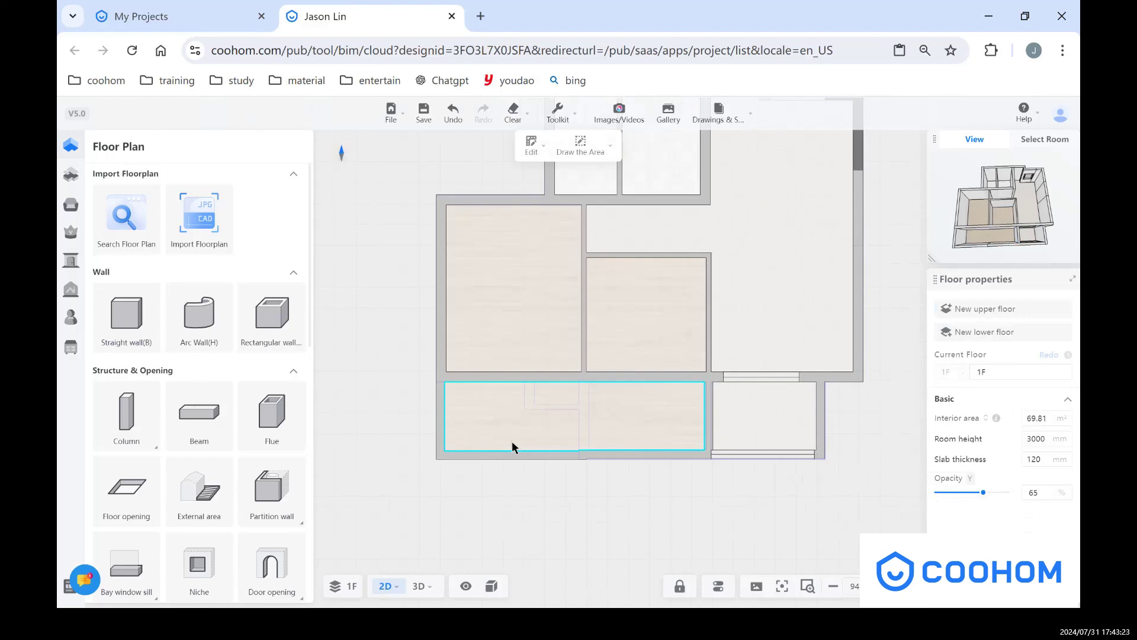
{"action": "scroll", "coordinate": [647, 471], "scroll_direction": "up", "scroll_amount": 2}
Move the long bottom wall slightly down under both lower rooms
{"action": "left_click", "coordinate": [665, 451]}
{"action": "scroll", "coordinate": [675, 444], "scroll_direction": "up", "scroll_amount": 3}
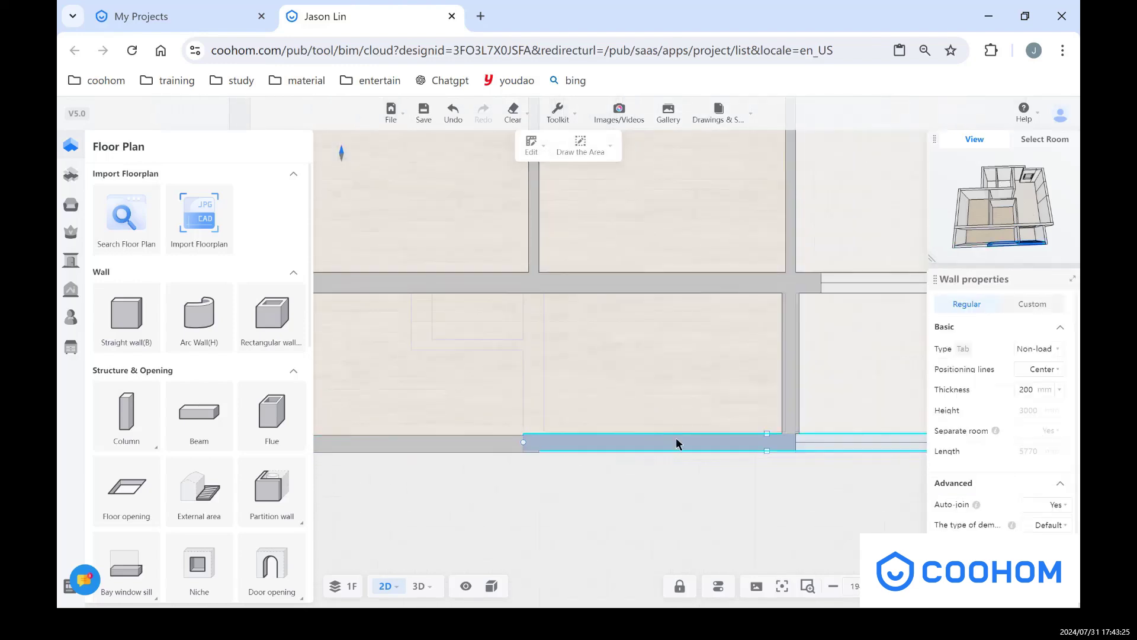
{"action": "left_click_drag", "start_coordinate": [467, 459], "coordinate": [466, 465]}
{"action": "scroll", "coordinate": [595, 430], "scroll_direction": "down", "scroll_amount": 4}
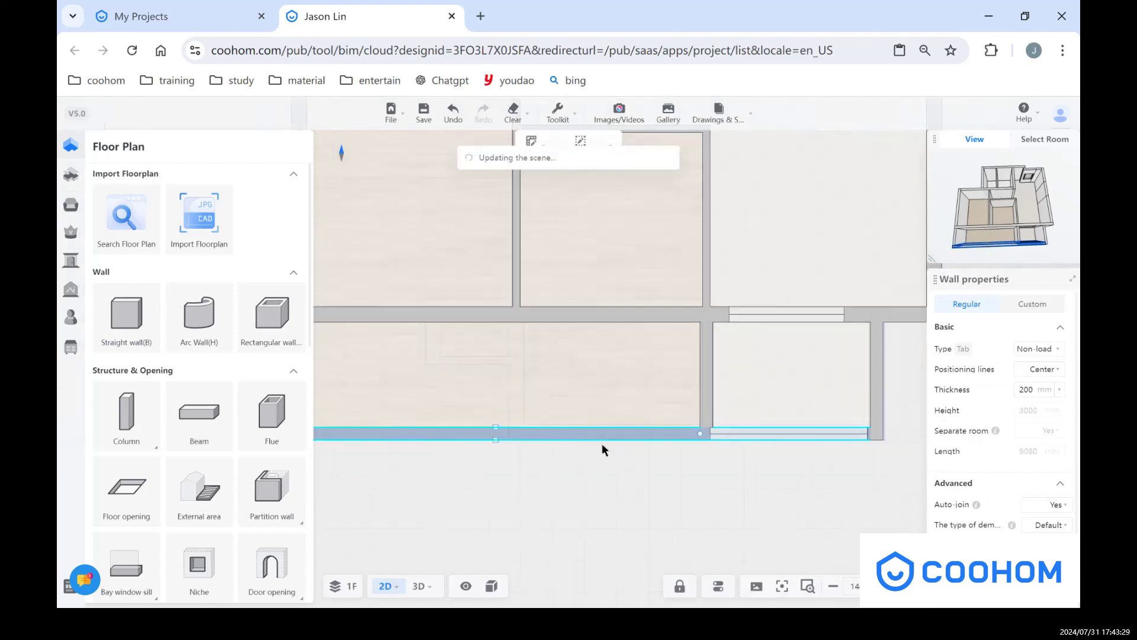
{"action": "left_click", "coordinate": [606, 476]}
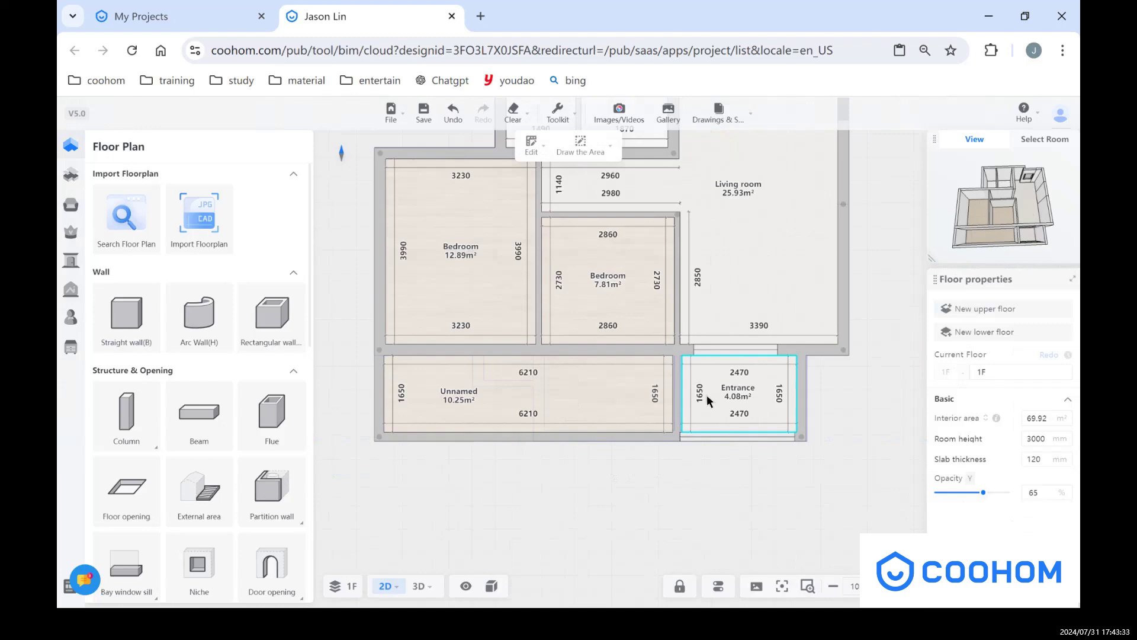
Set the lower-left Unnamed room's room type to Terrace
{"action": "left_click", "coordinate": [461, 393]}
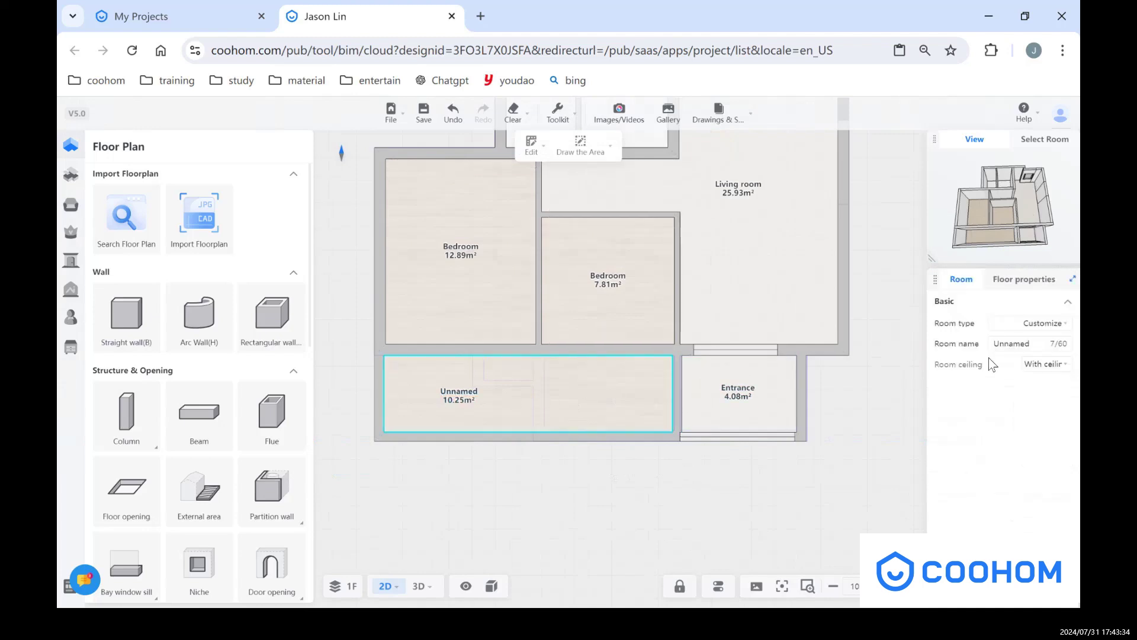
{"action": "left_click", "coordinate": [1033, 325]}
{"action": "left_click", "coordinate": [924, 457]}
{"action": "left_click", "coordinate": [611, 478]}
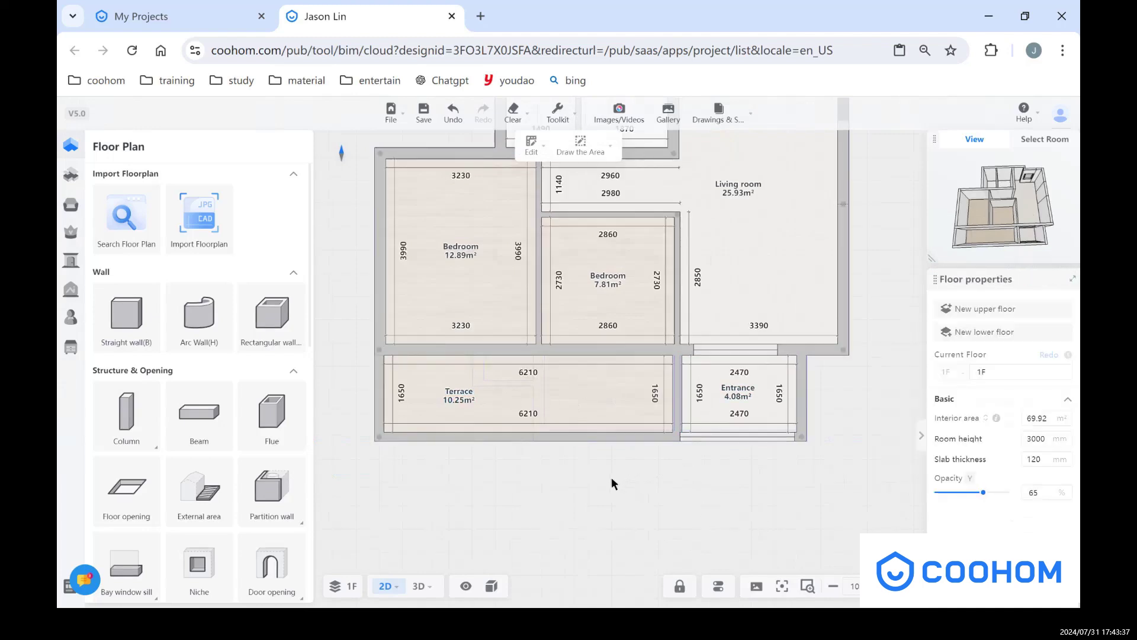
Zoom in and select the terrace's bottom wall
{"action": "scroll", "coordinate": [611, 478], "scroll_direction": "down", "scroll_amount": 2}
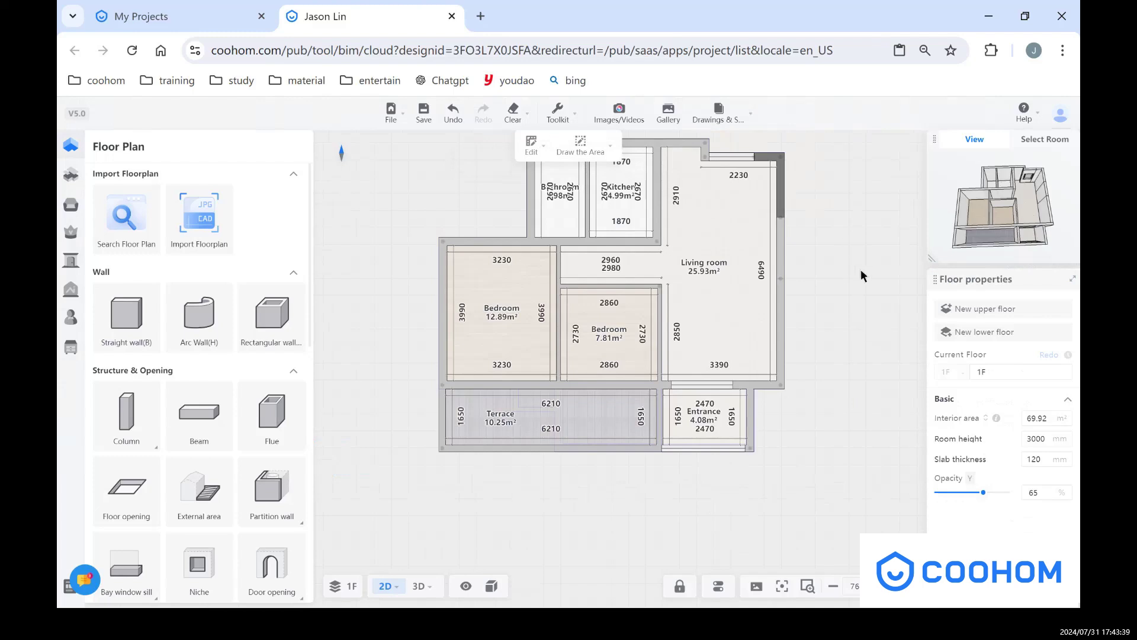
{"action": "scroll", "coordinate": [856, 273], "scroll_direction": "up", "scroll_amount": 1}
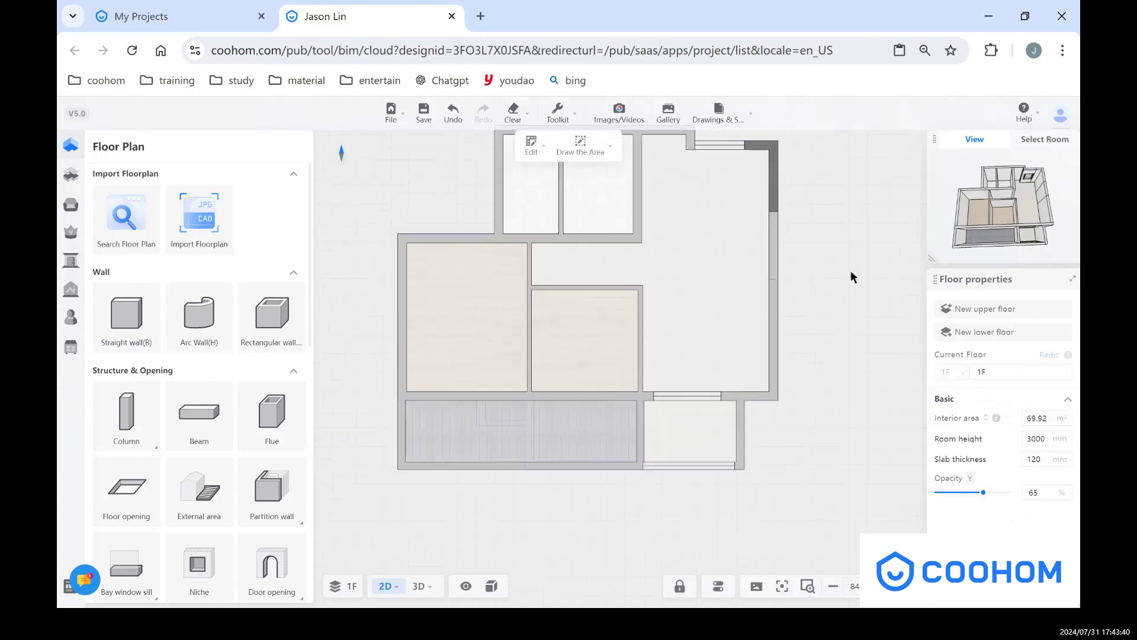
{"action": "scroll", "coordinate": [480, 463], "scroll_direction": "up", "scroll_amount": 2}
{"action": "left_click", "coordinate": [472, 466]}
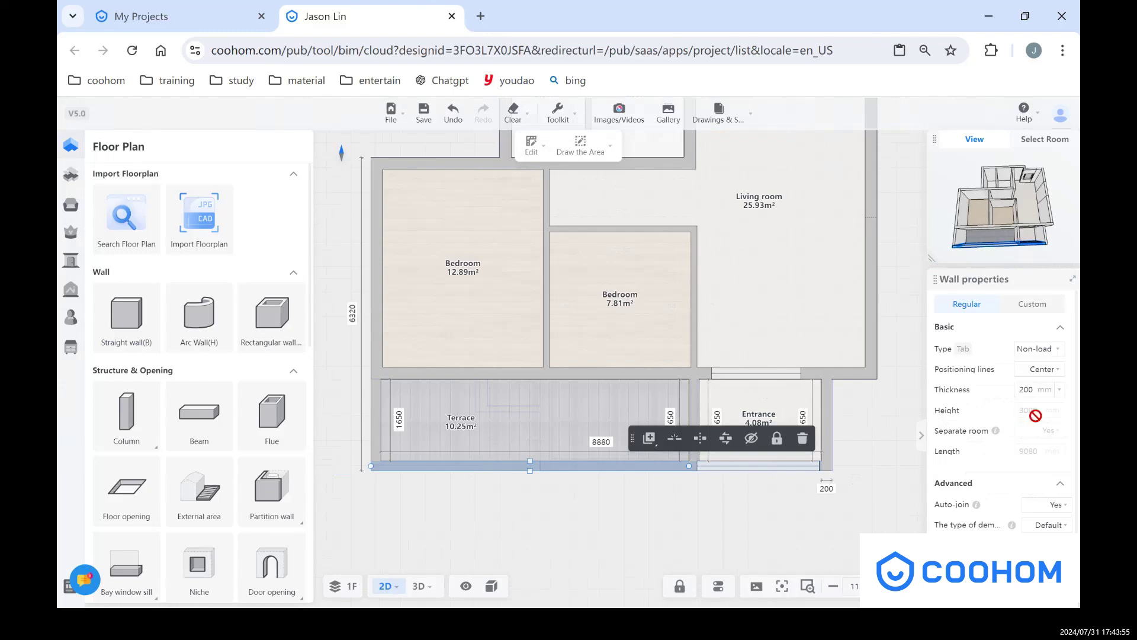
Give the terrace's bottom wall a custom height of 1100 mm
{"action": "left_click", "coordinate": [1041, 305]}
{"action": "left_click", "coordinate": [1041, 410]}
{"action": "type", "text": "1200"}
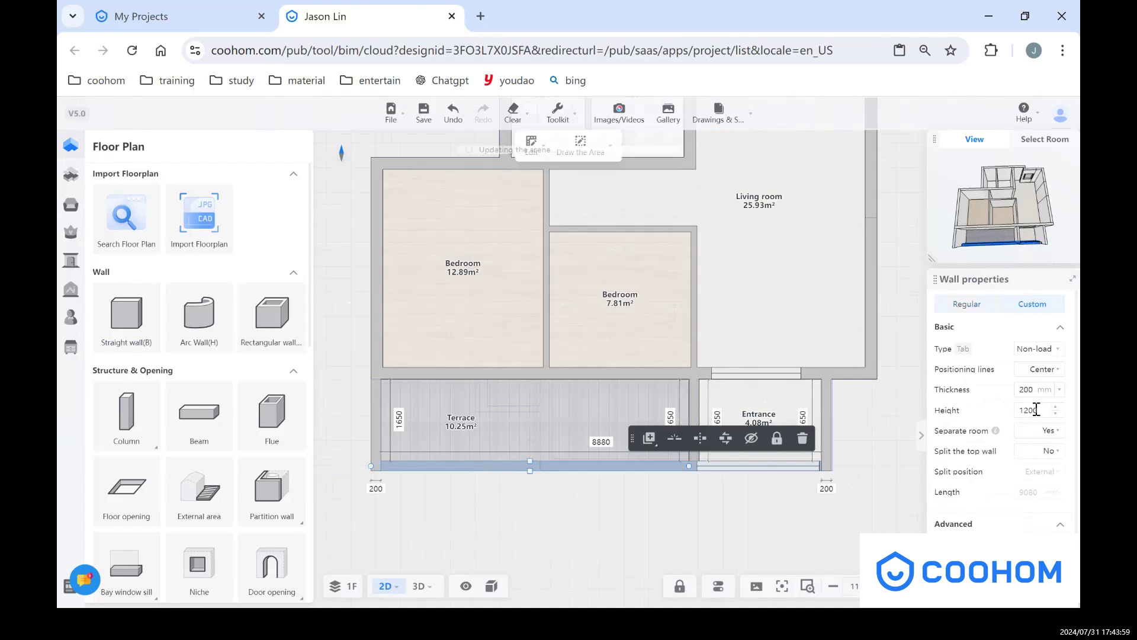
{"action": "double_click", "coordinate": [1028, 410]}
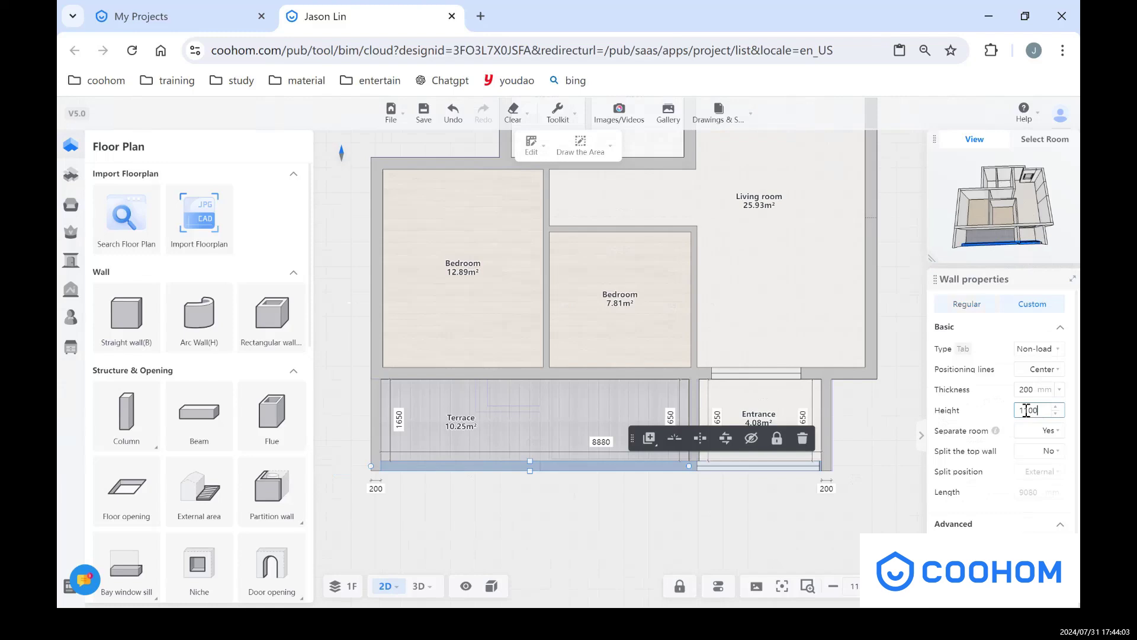
{"action": "type", "text": "1100"}
{"action": "key", "text": "Return"}
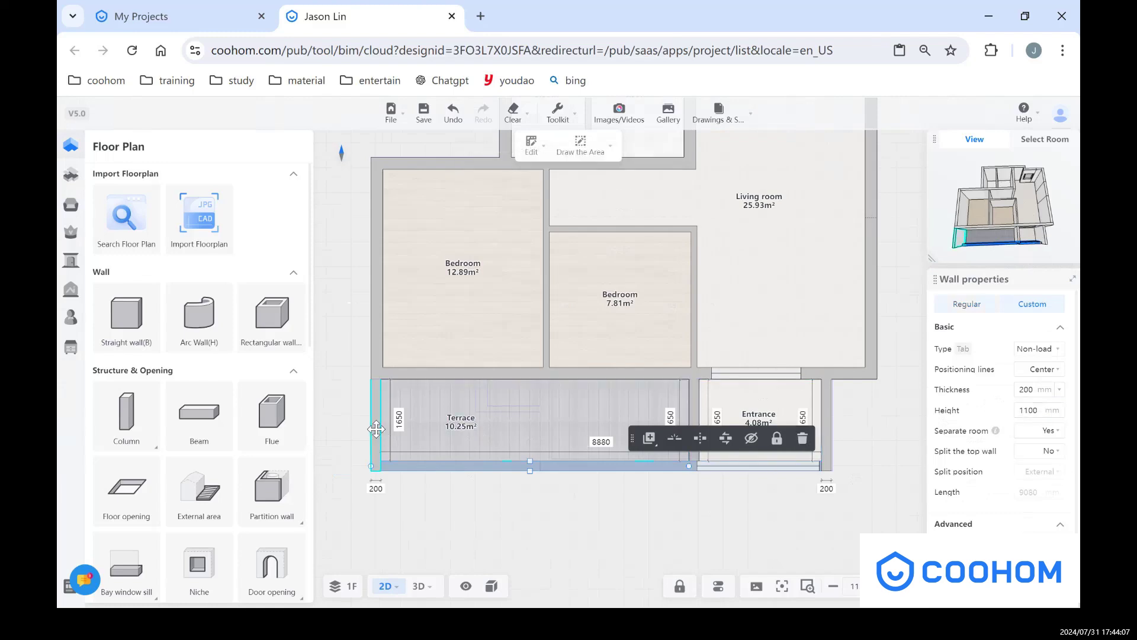
Set the terrace's left wall height to 1100 mm as well
{"action": "left_click", "coordinate": [374, 428]}
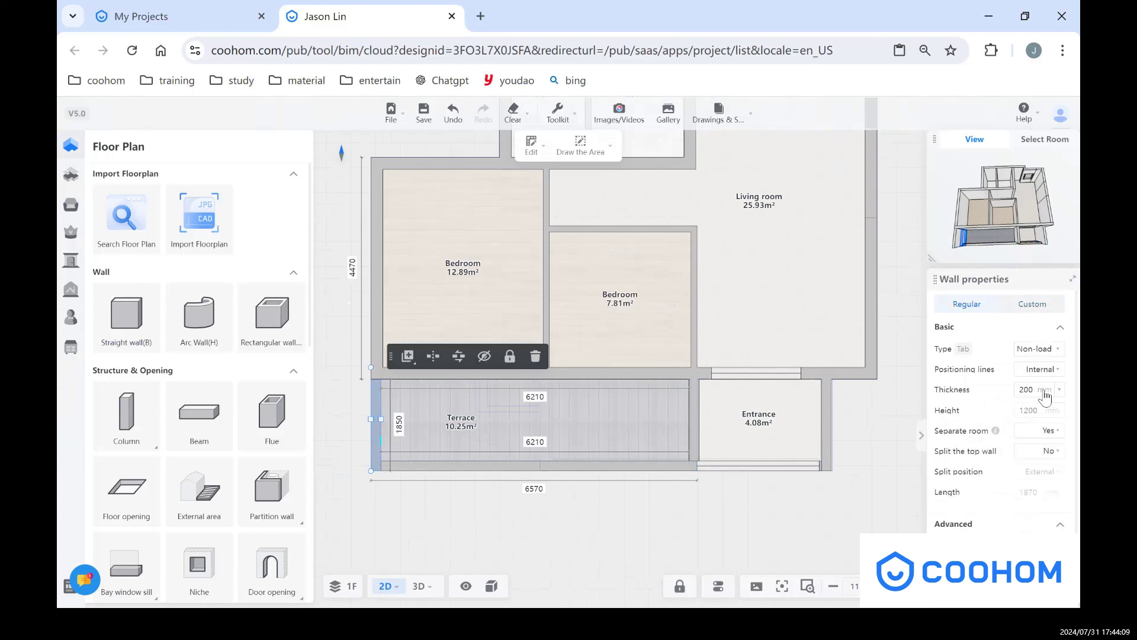
{"action": "double_click", "coordinate": [1039, 410]}
{"action": "type", "text": "11"}
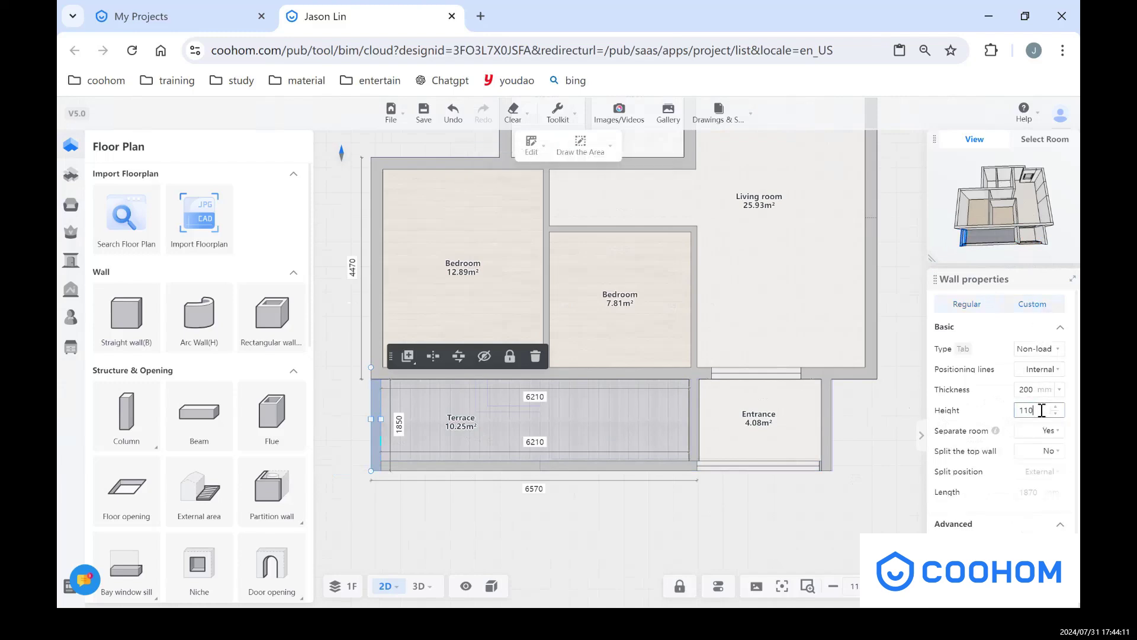
{"action": "key", "text": "Return"}
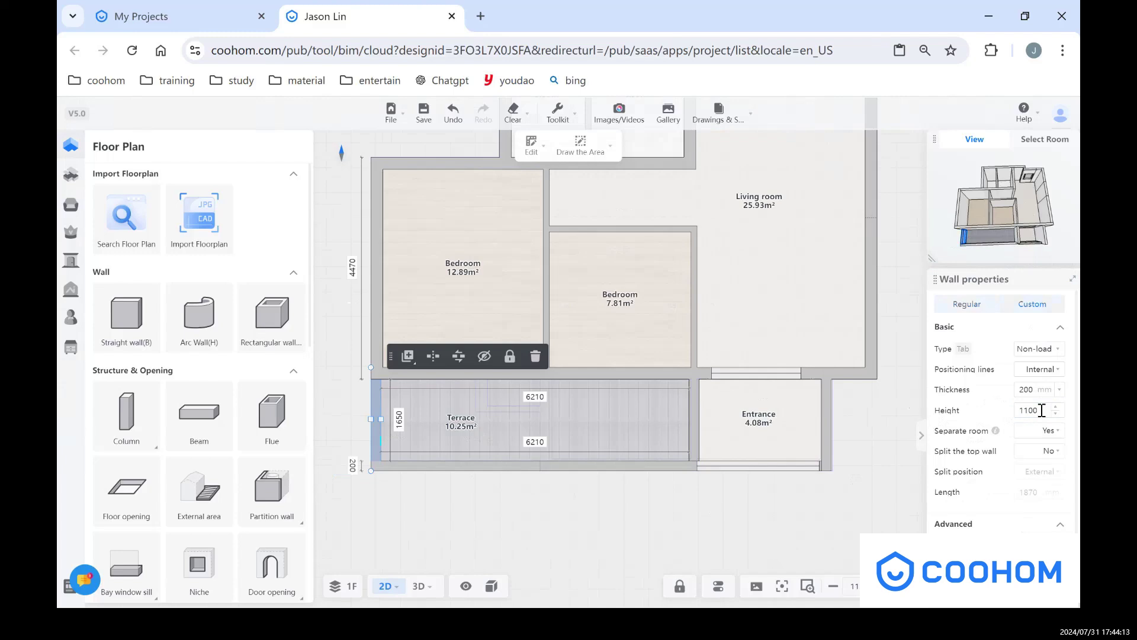
{"action": "left_click", "coordinate": [601, 525]}
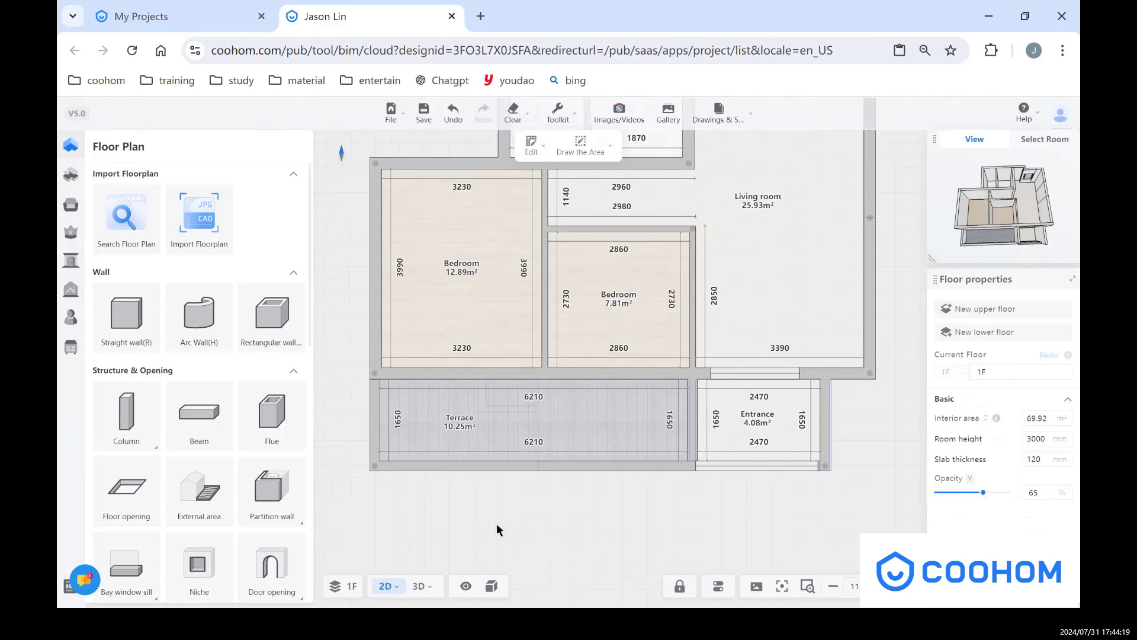
View the plan in 3D, orbit to a near top-down view, and save with Ctrl+S
{"action": "key", "text": "3"}
{"action": "left_click_drag", "start_coordinate": [556, 357], "coordinate": [528, 315]}
{"action": "scroll", "coordinate": [528, 315], "scroll_direction": "down", "scroll_amount": 3}
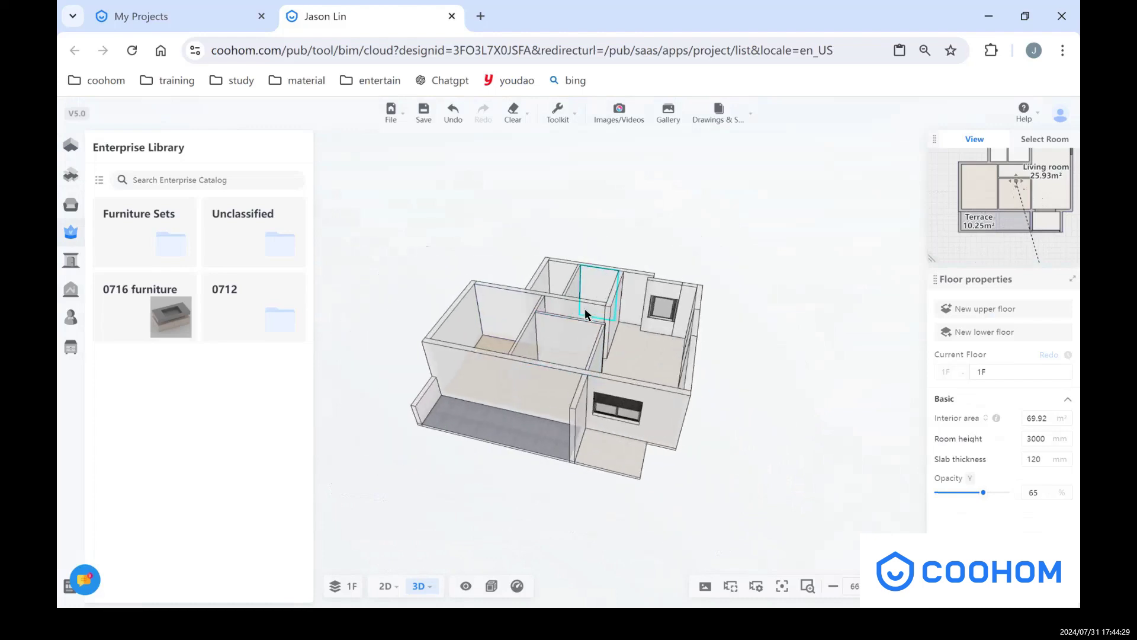
{"action": "left_click_drag", "start_coordinate": [667, 241], "coordinate": [703, 271]}
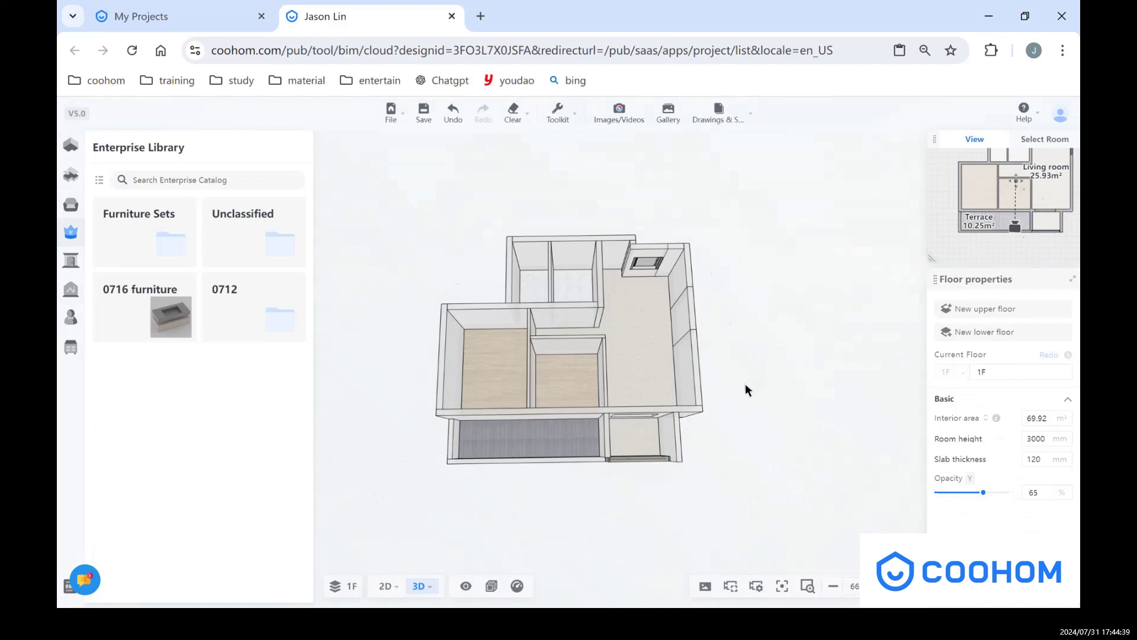
{"action": "key", "text": "ctrl+s"}
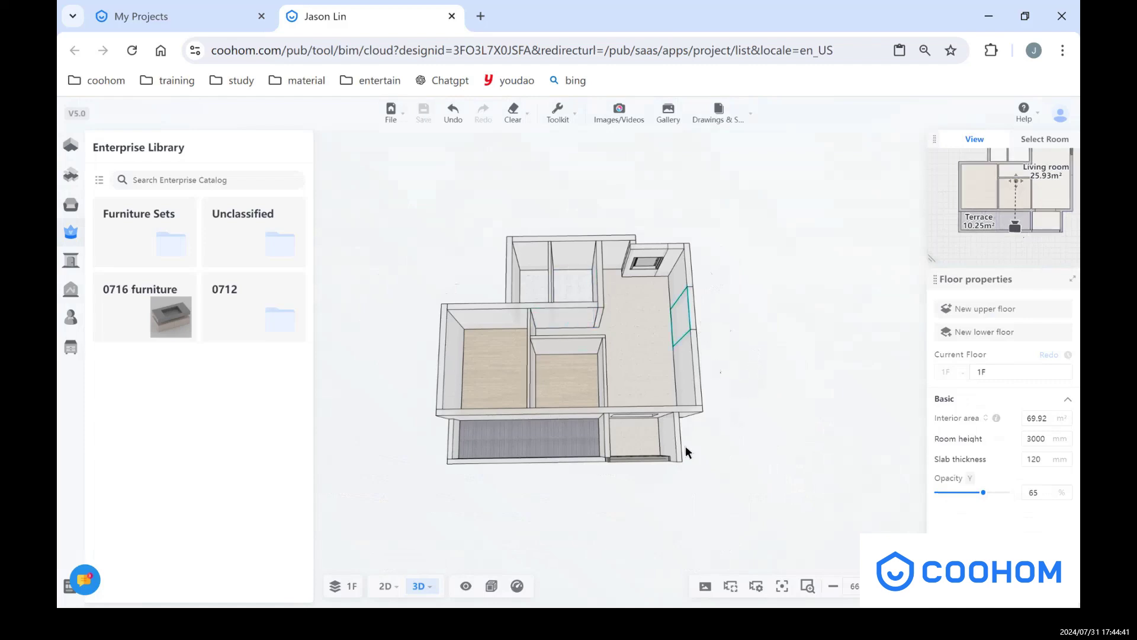
{"action": "left_click_drag", "start_coordinate": [730, 394], "coordinate": [749, 403]}
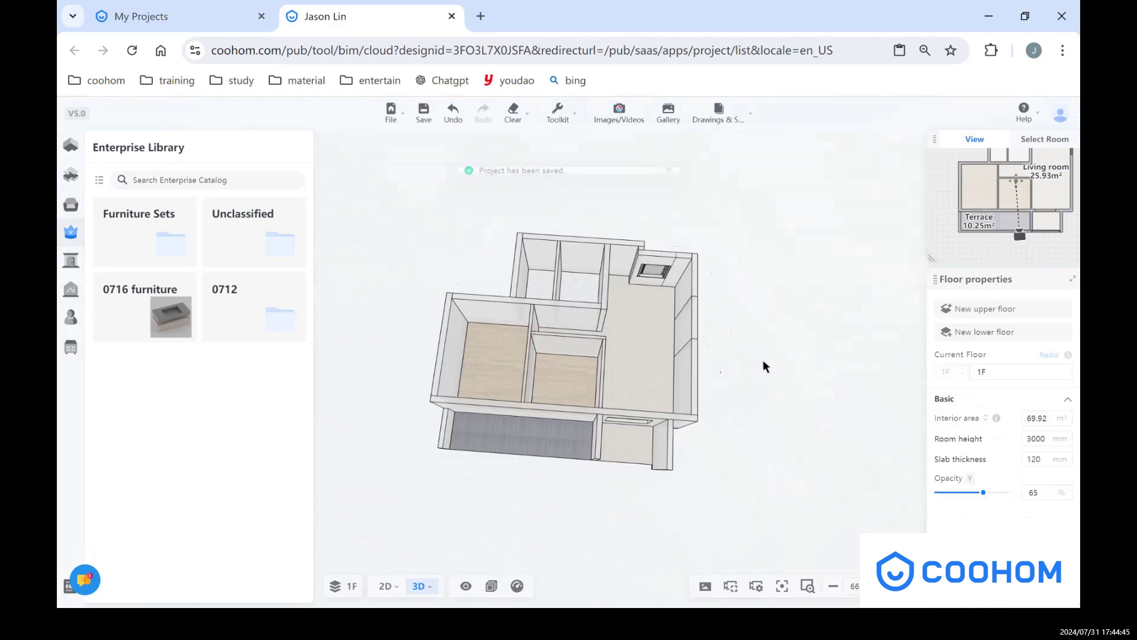
Return to the WPS presentation slideshow from Task View
{"action": "key", "text": "super+Tab"}
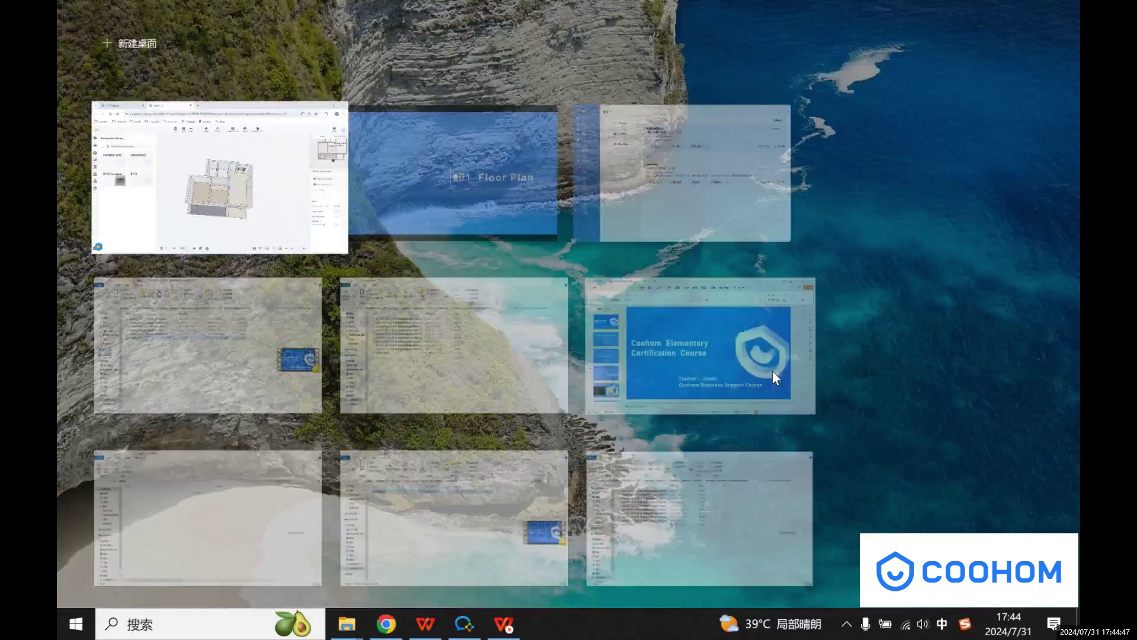
{"action": "left_click", "coordinate": [480, 211]}
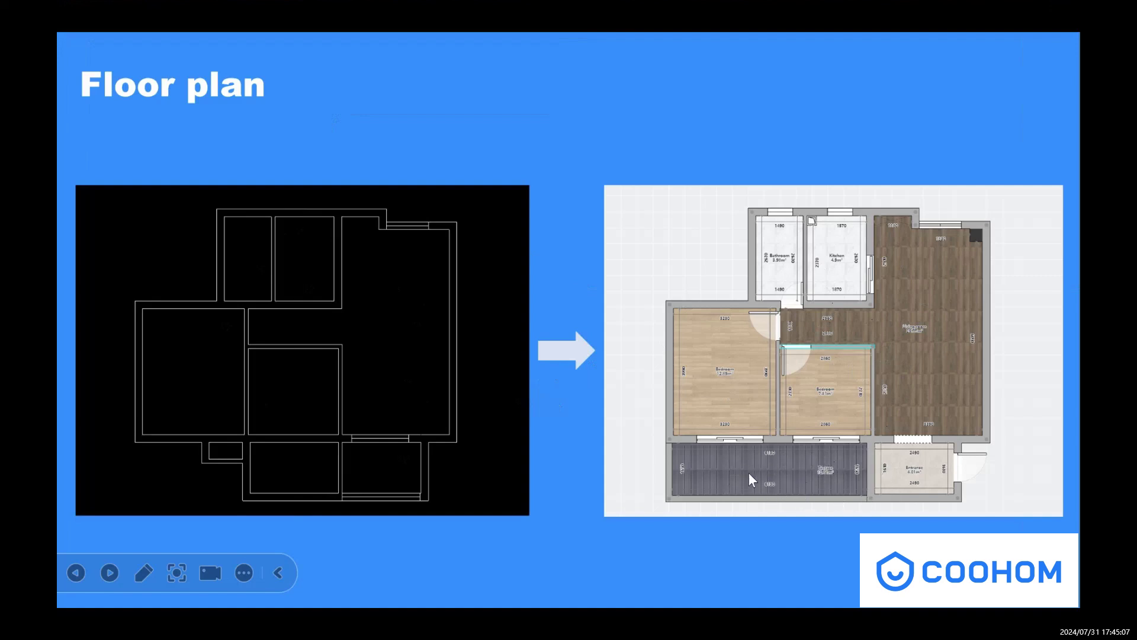
Advance to the Assignments Requirements slide listing 1100mm terrace walls and 200mm thickness
{"action": "left_click", "coordinate": [671, 494]}
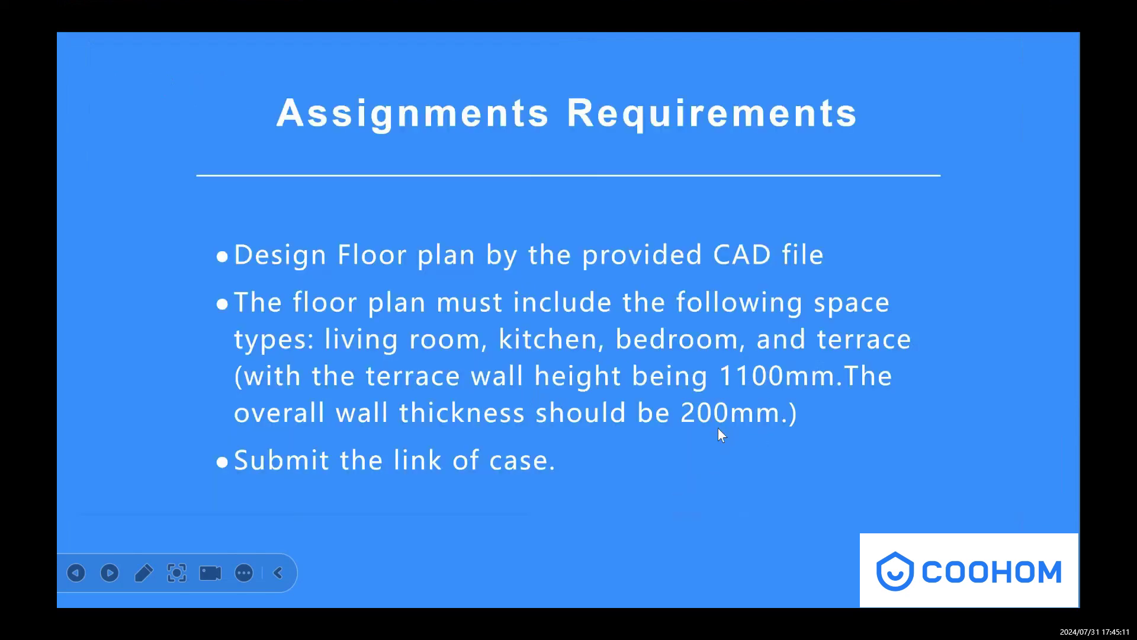